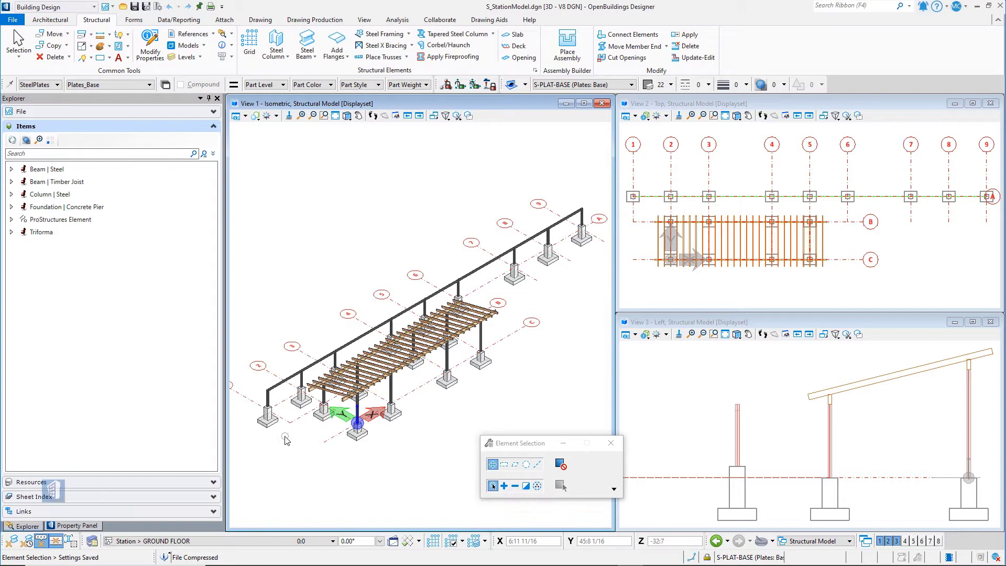
Make a displayset of the piers, steel columns and beam from View 3, then zoom on a pier
left_click_drag(658, 364, 775, 526)
right_click(750, 405)
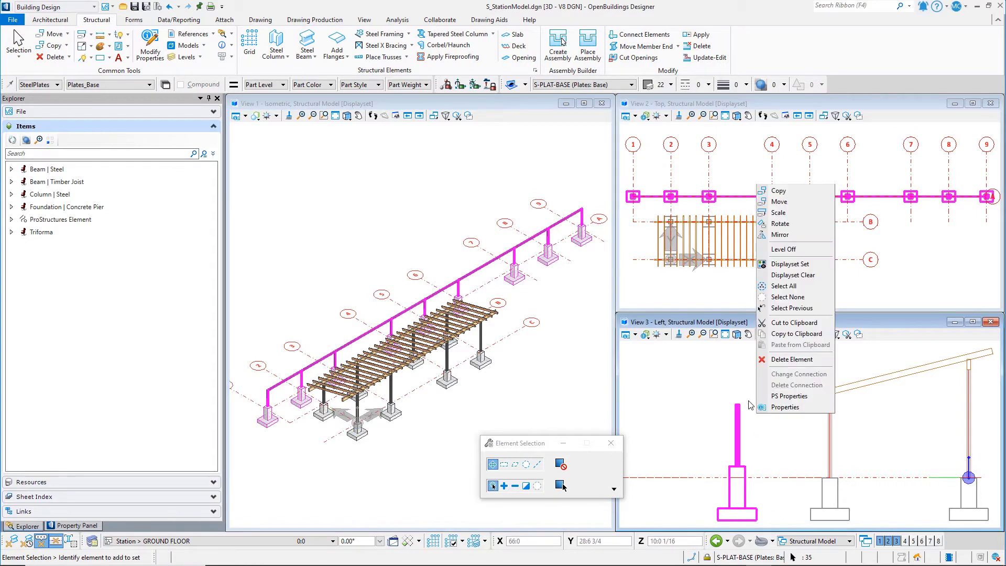
left_click(776, 264)
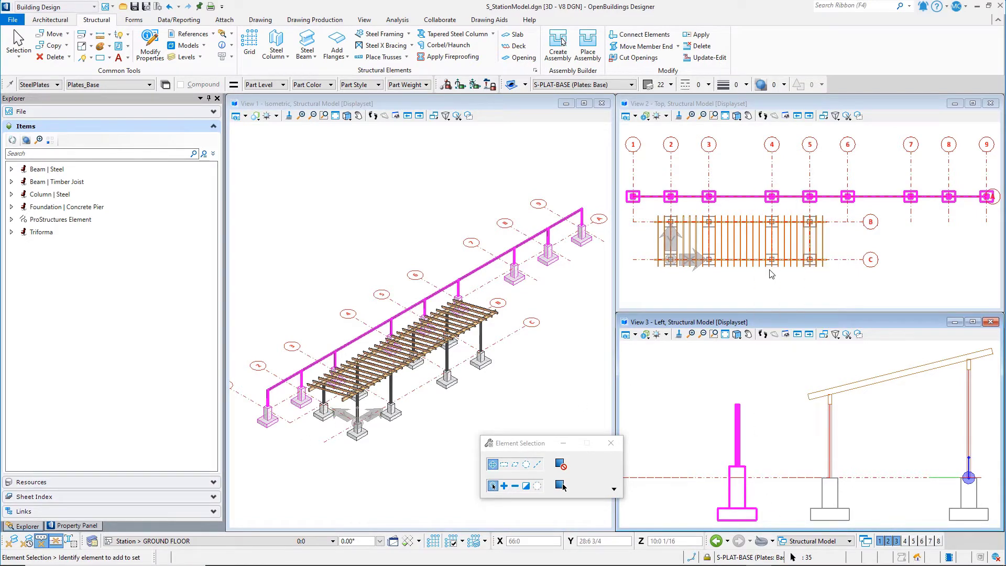
left_click(445, 437)
scroll(261, 424, "up", 2)
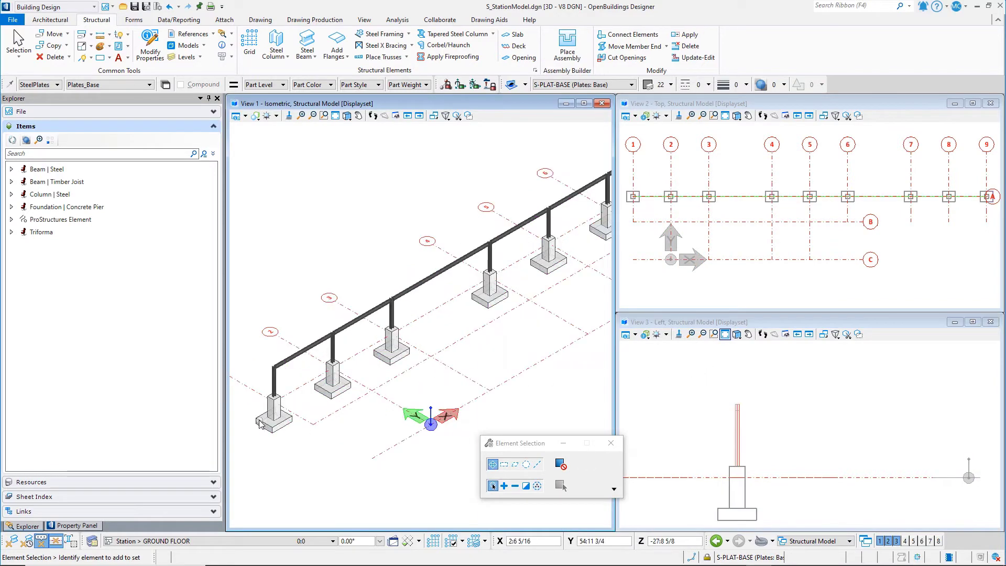
scroll(261, 424, "up", 3)
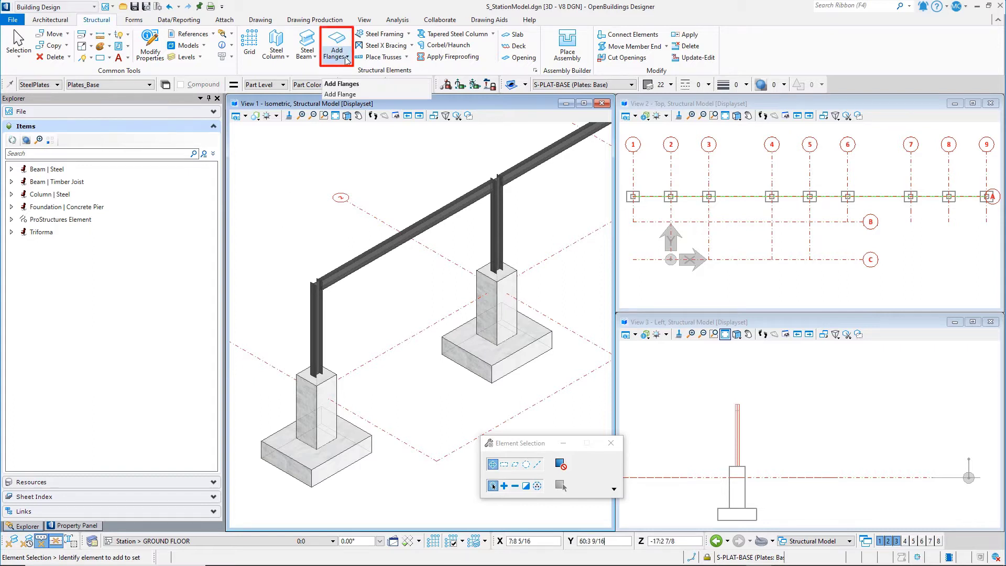
Start a Standard Baseplate and choose the 1 1/2" base plate from the catalog
left_click(336, 55)
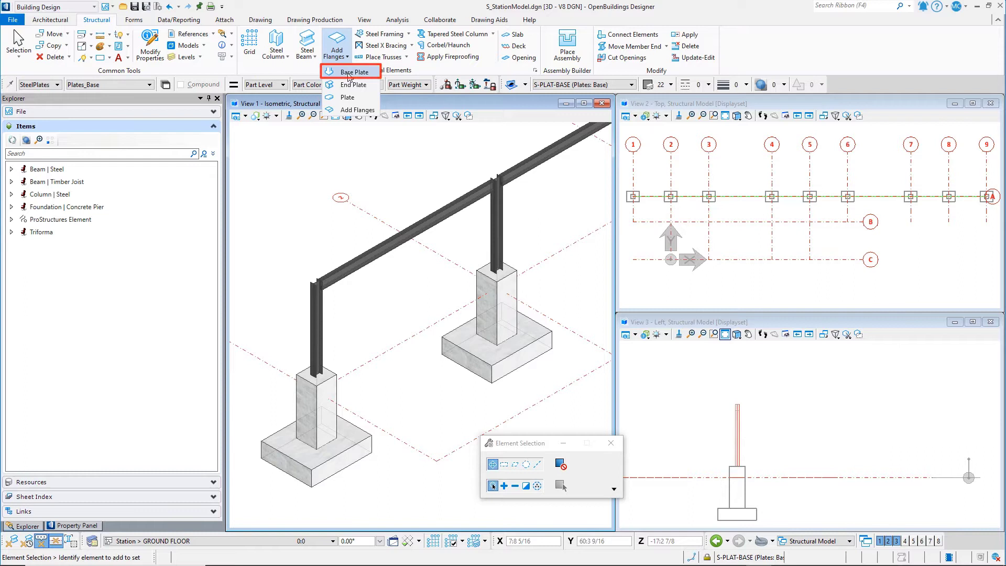
left_click(348, 74)
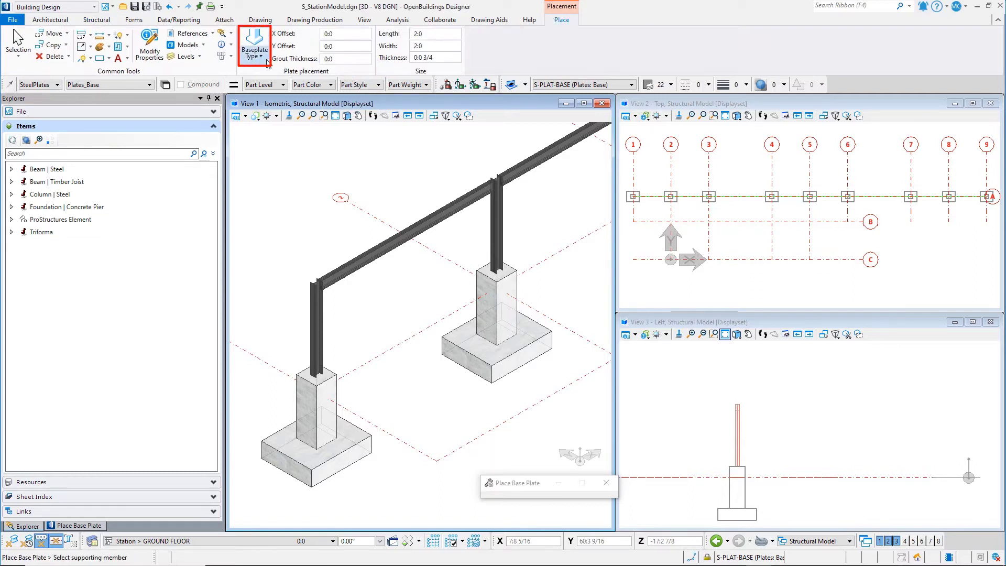
left_click(255, 54)
left_click(268, 74)
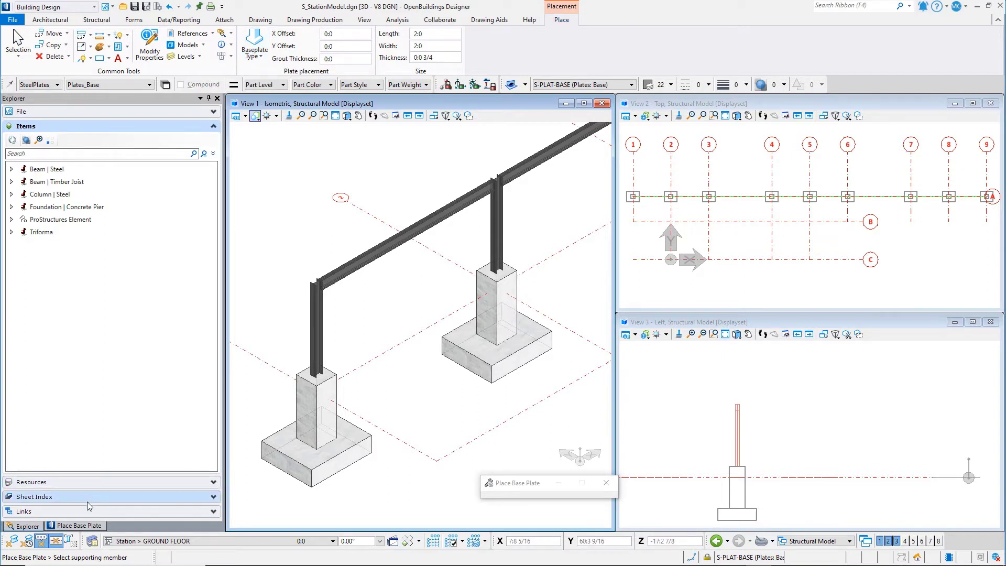
left_click(86, 525)
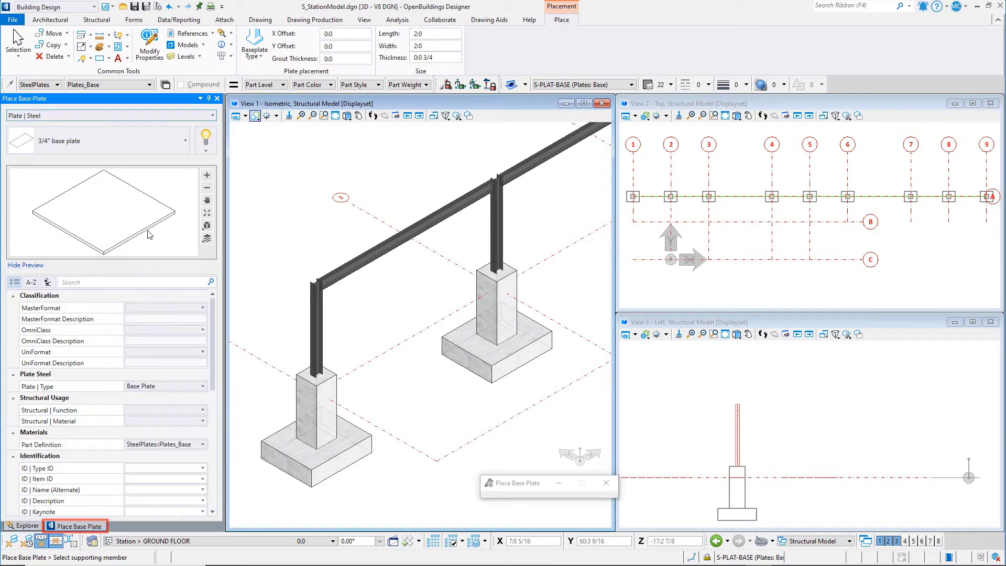
left_click(152, 152)
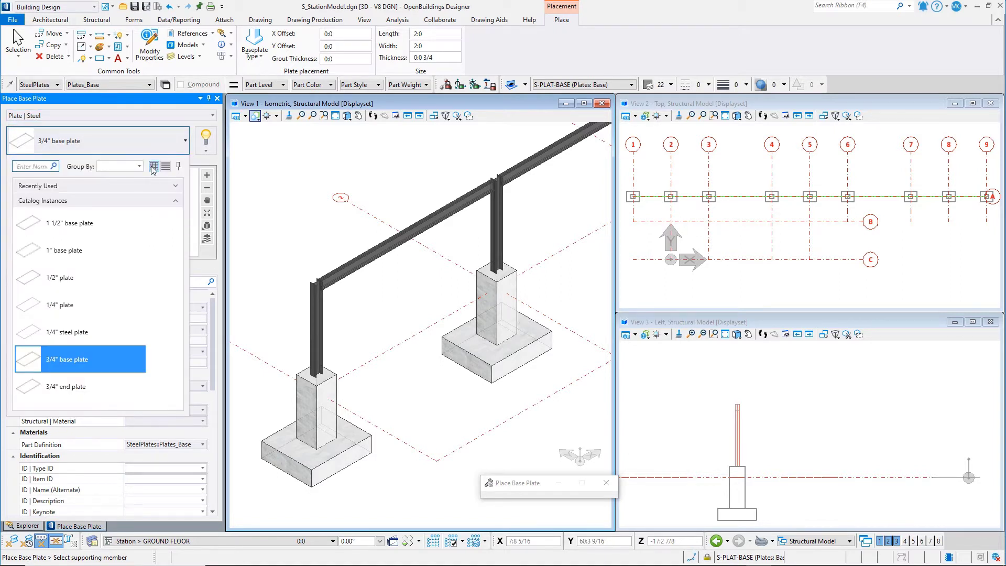
left_click(147, 222)
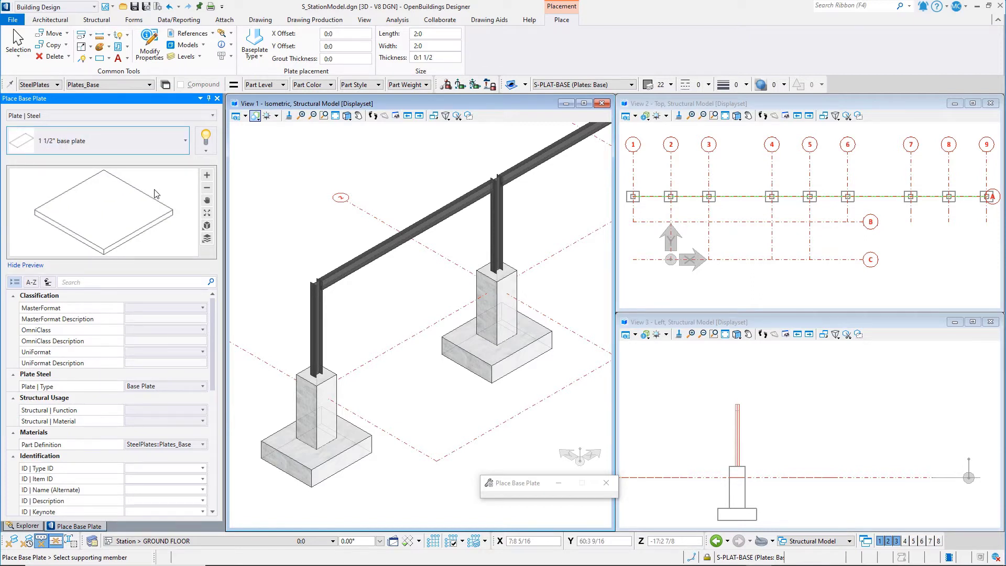
Enter grout thickness :1.25 and base plate length and width of 1:10
left_click(322, 59)
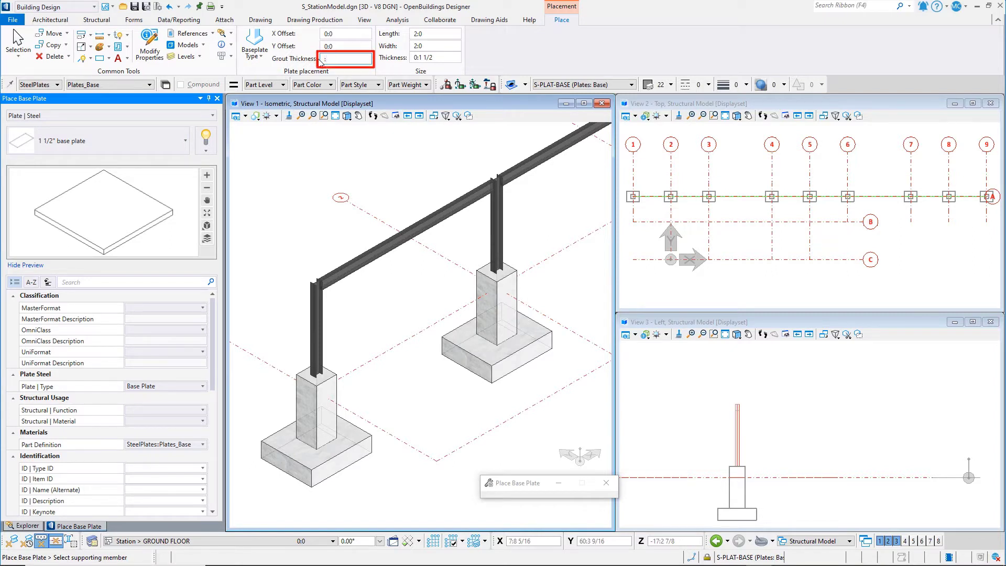
type(":1.")
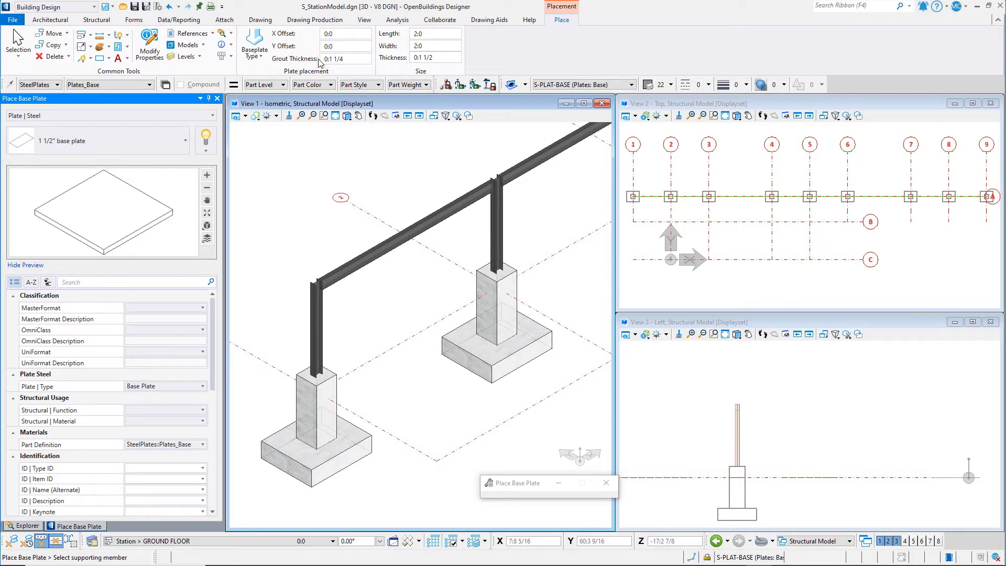
type("25")
key("Return")
left_click(417, 34)
type("1:10")
key("Tab")
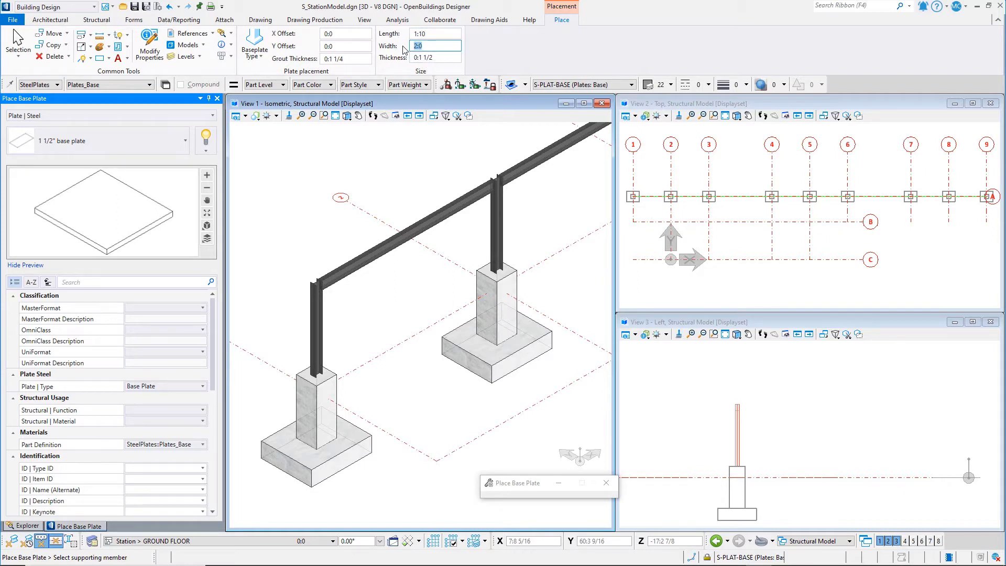
type("1")
key("Return")
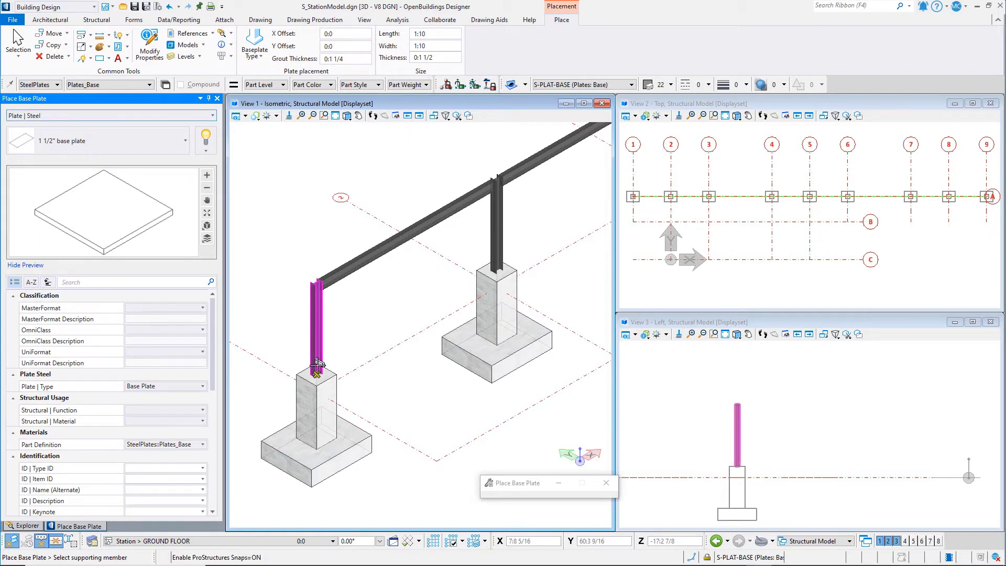
Place base plates on the left and right steel columns and zoom in to check them
left_click(312, 348)
left_click(480, 257)
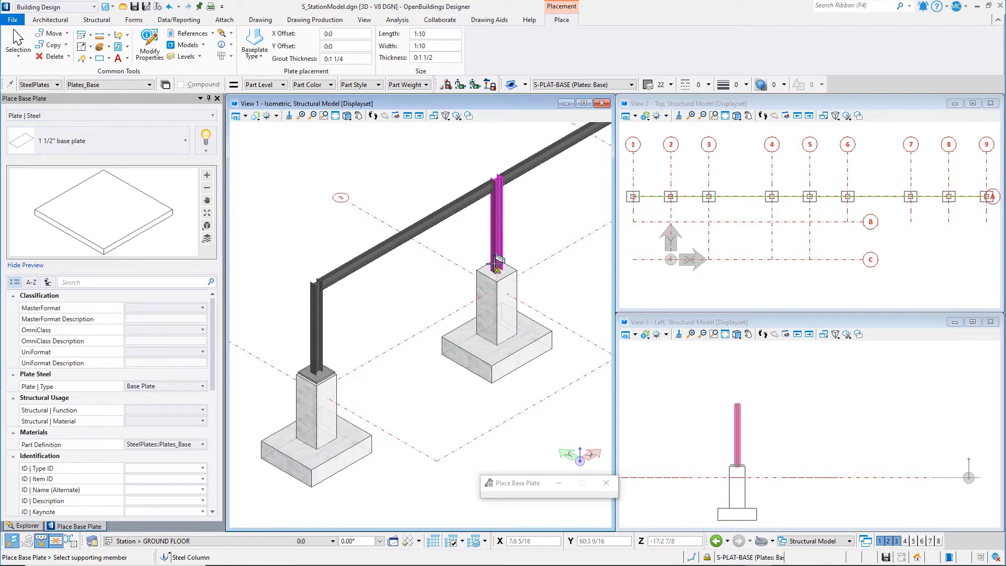
scroll(397, 315, "down", 2)
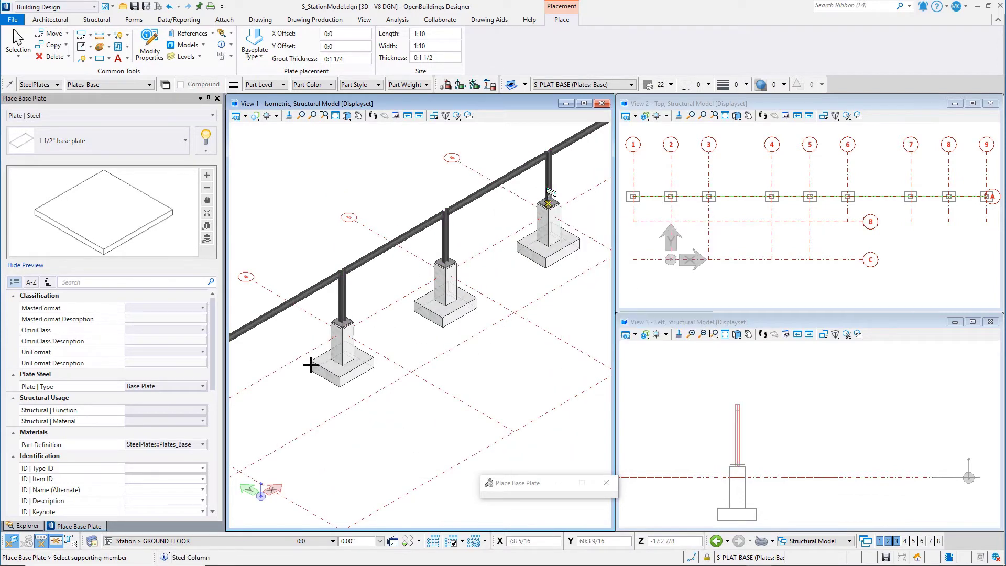
scroll(247, 359, "down", 2)
scroll(291, 359, "up", 2)
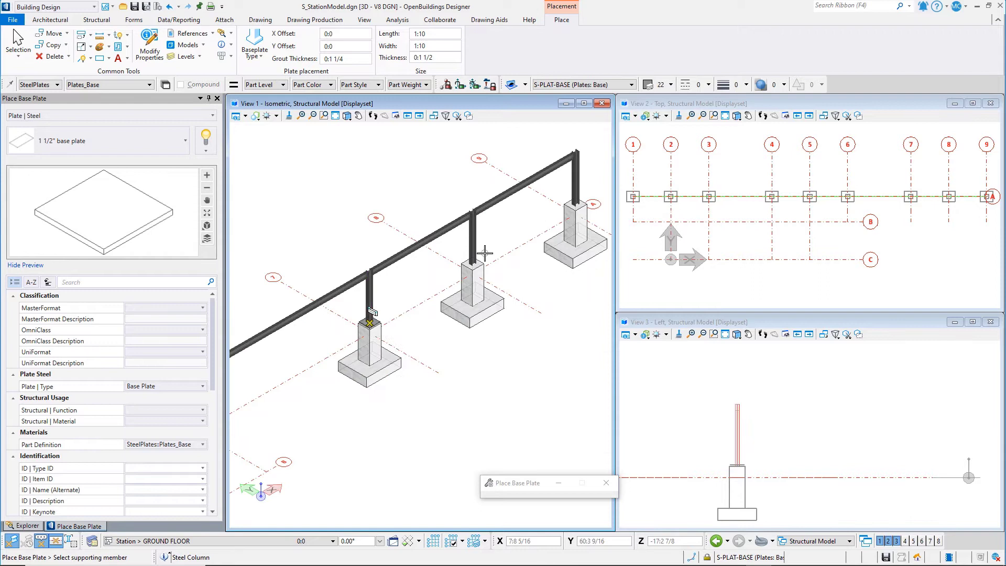
scroll(729, 469, "up", 5)
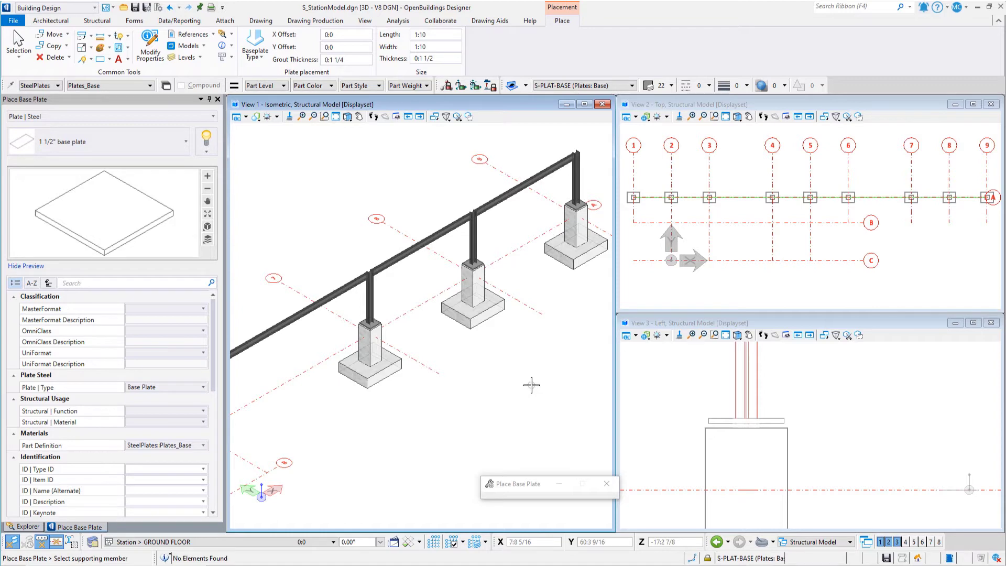
scroll(552, 371, "down", 2)
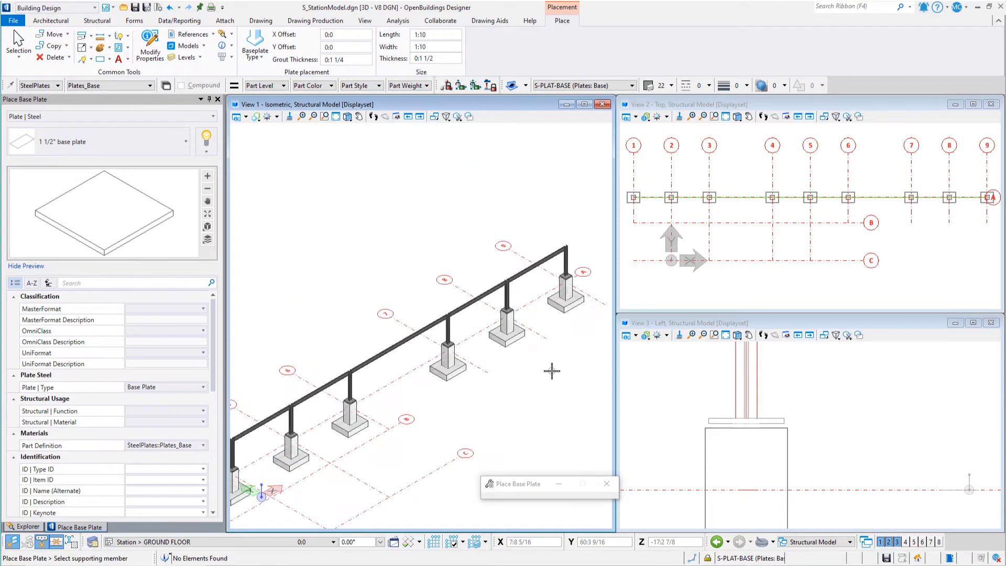
scroll(552, 371, "down", 2)
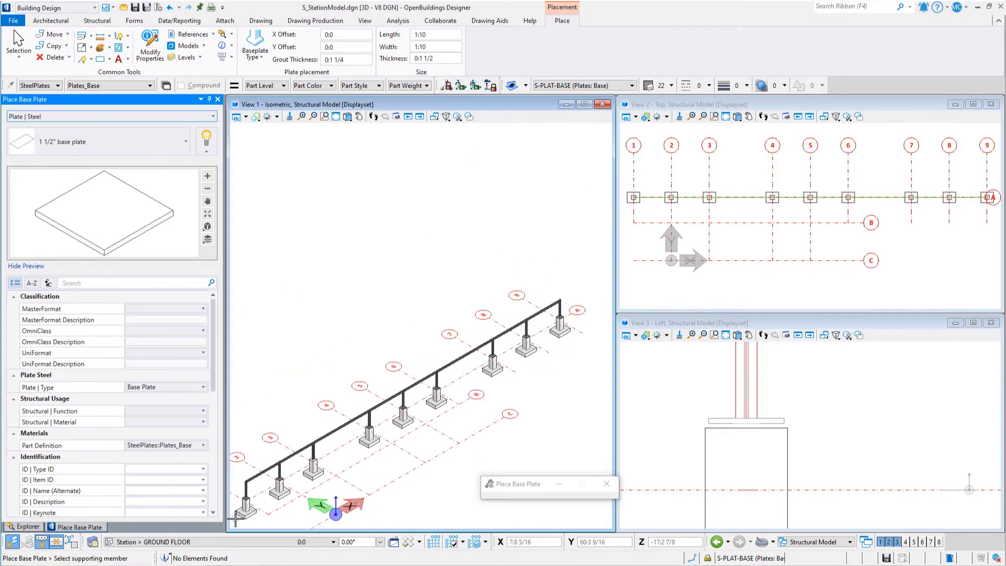
scroll(235, 518, "up", 6)
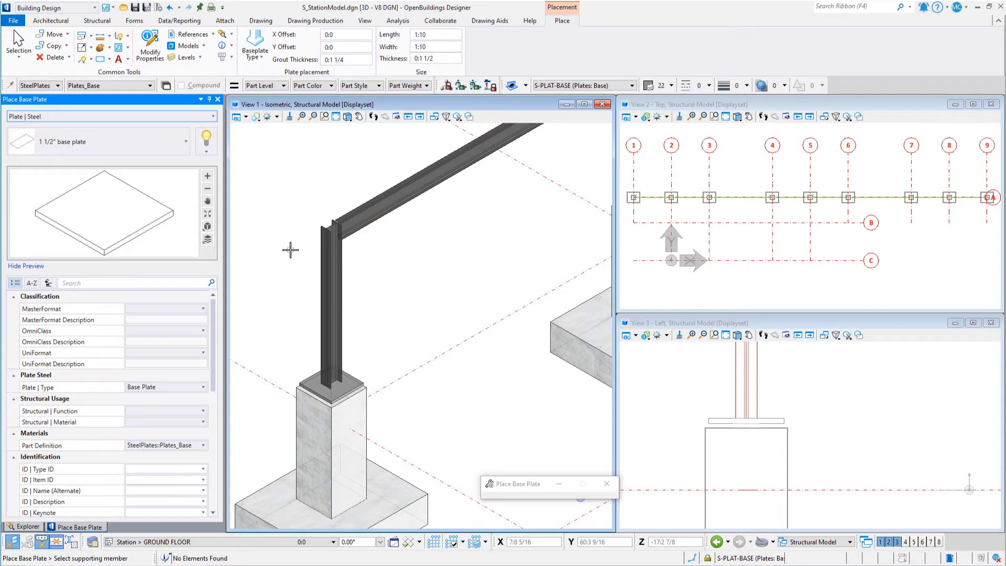
Start the Place Plate tool with the 1/4" plate from the catalog
left_click(89, 22)
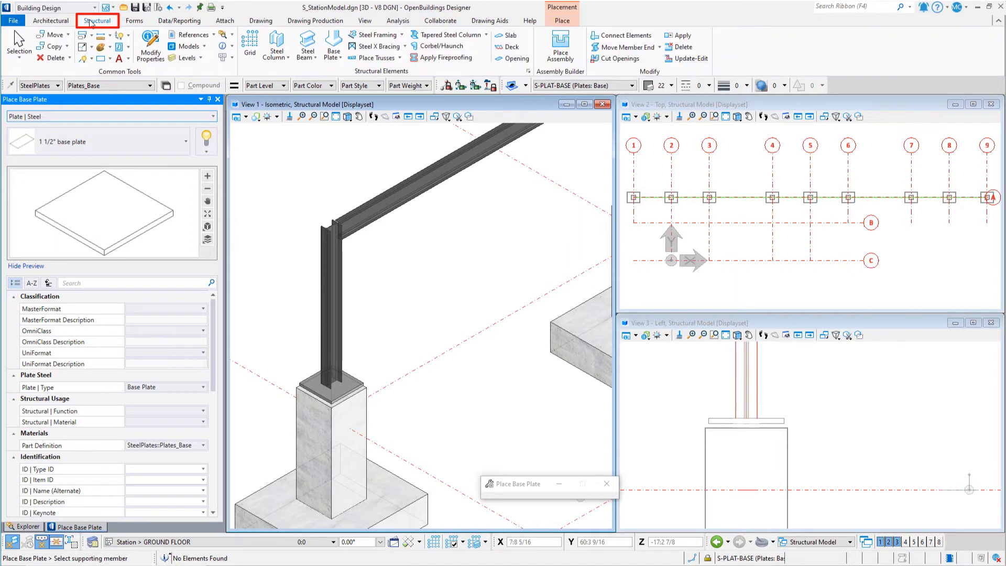
left_click(341, 58)
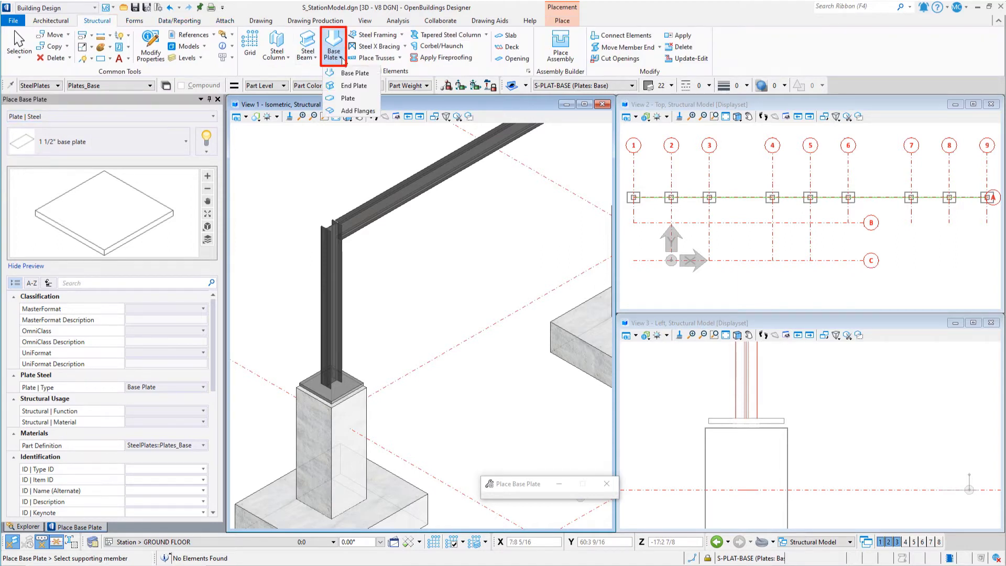
left_click(348, 99)
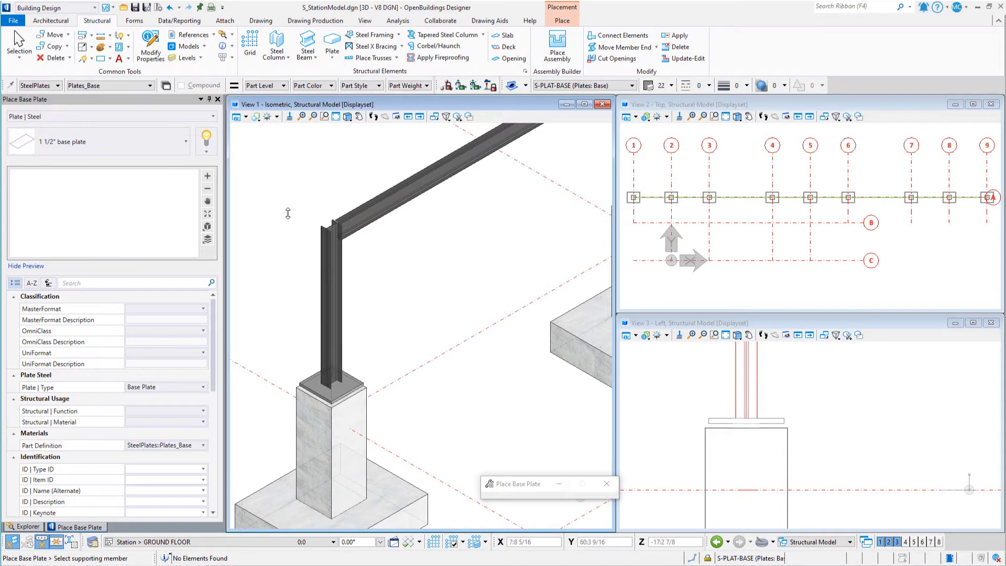
left_click(167, 145)
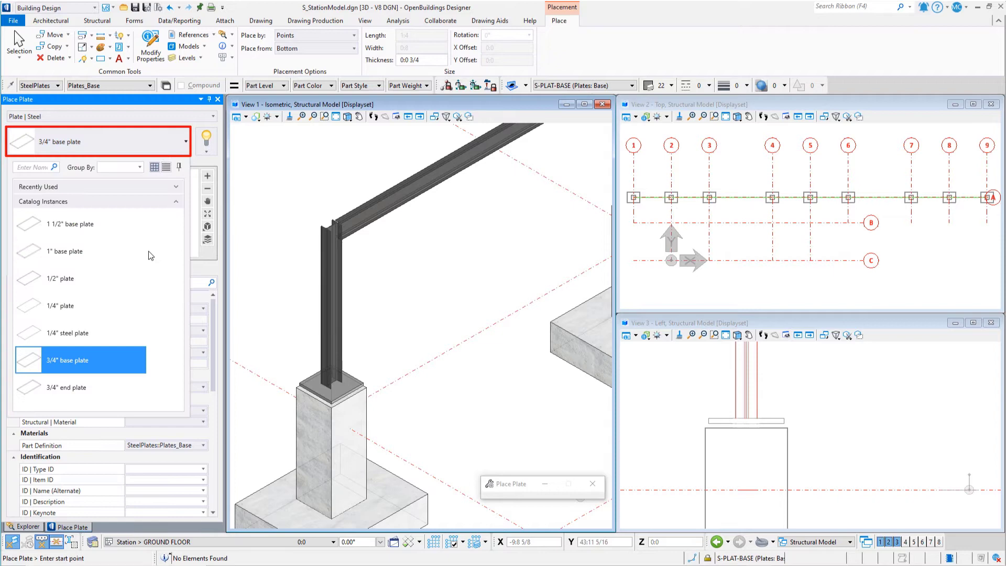
key("Escape")
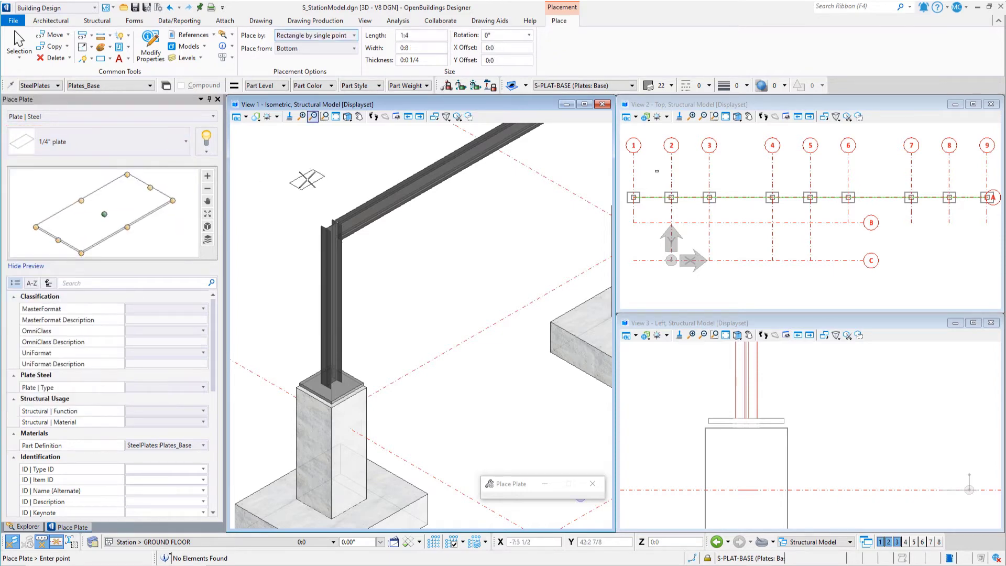
Set the plate to be placed by points and zoom into the column base
left_click(324, 35)
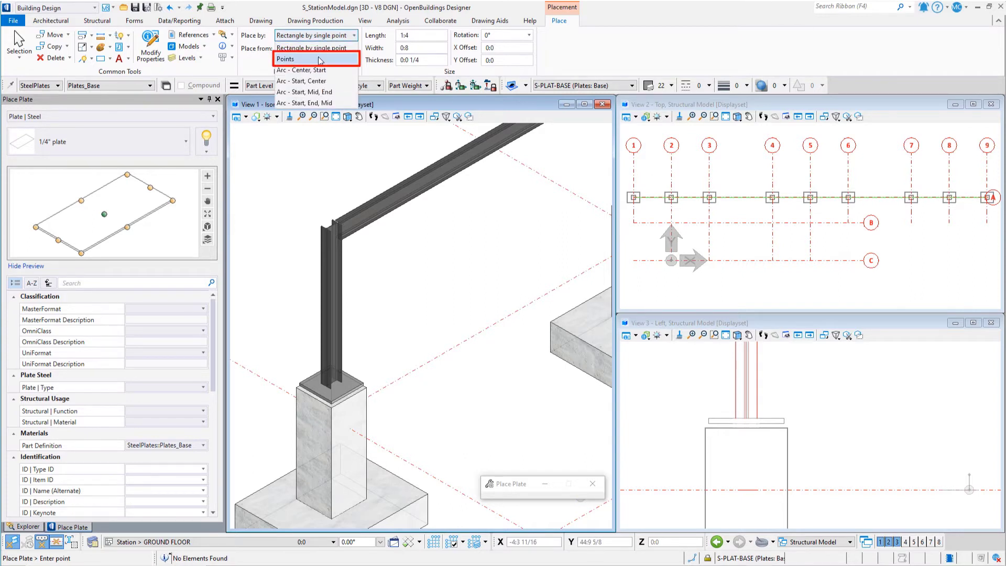
left_click(320, 60)
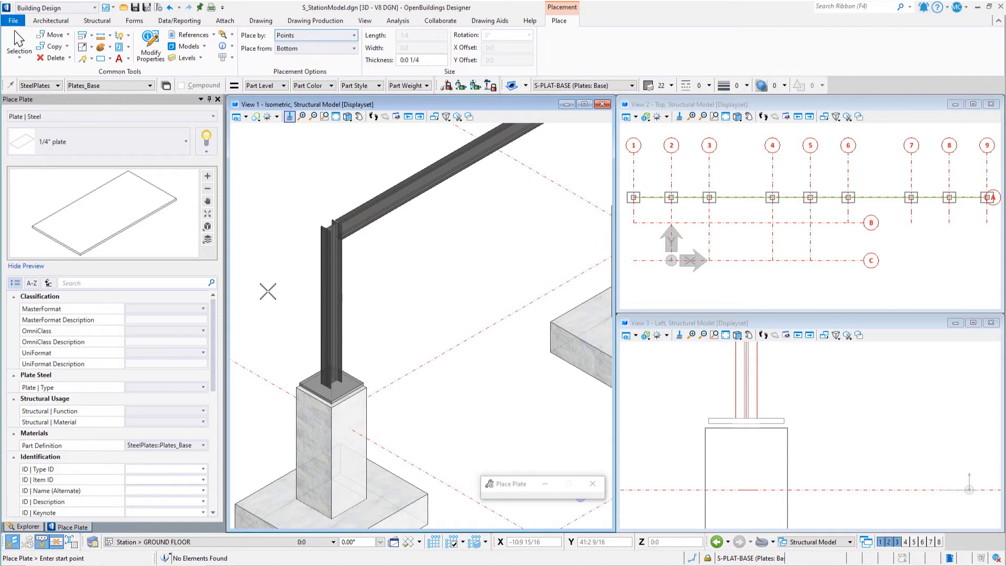
scroll(299, 386, "up", 2)
scroll(307, 388, "up", 2)
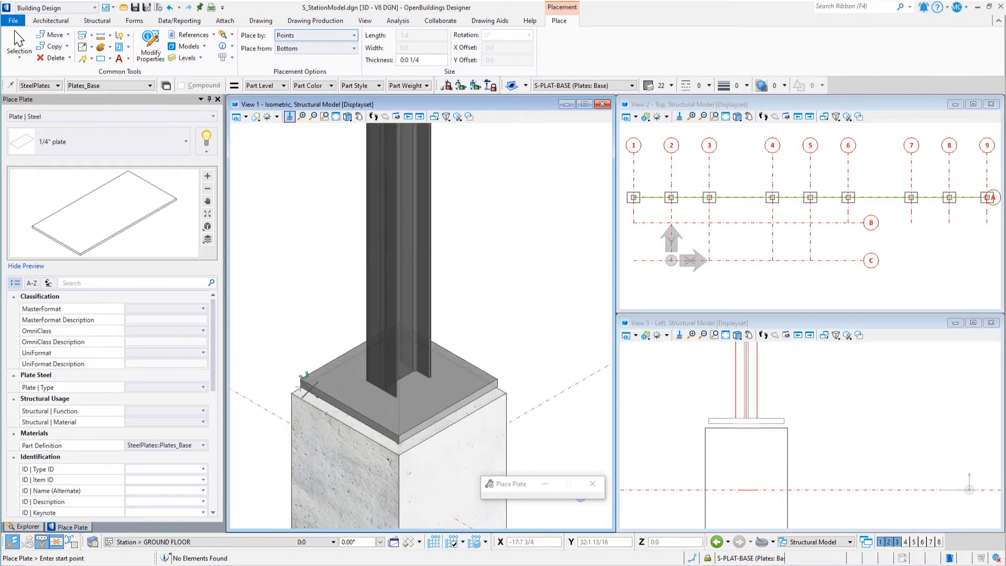
scroll(305, 378, "up", 2)
Turn off ProStructures snaps and start the plate at the column base, 8 inches along Y
left_click(12, 541)
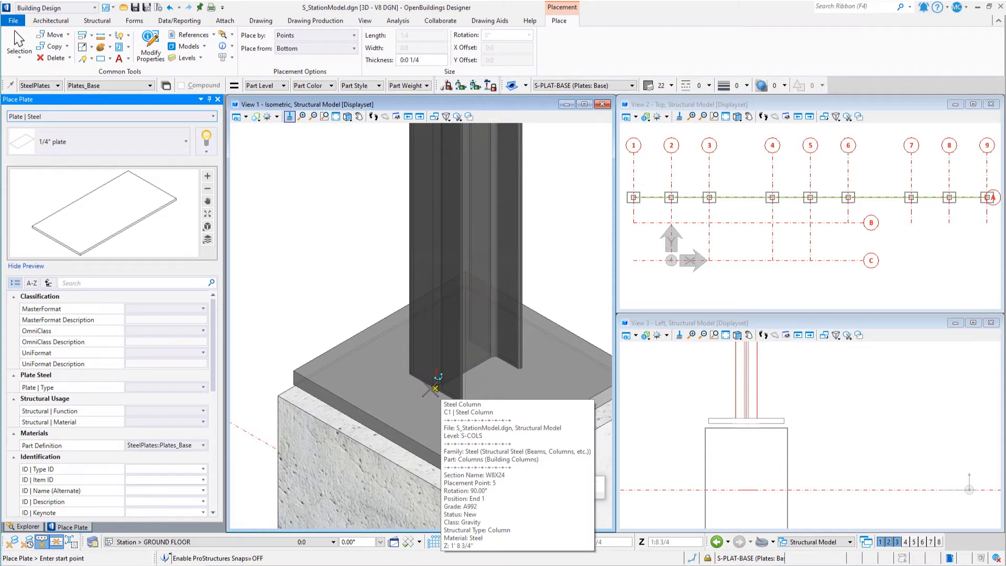
left_click(433, 388)
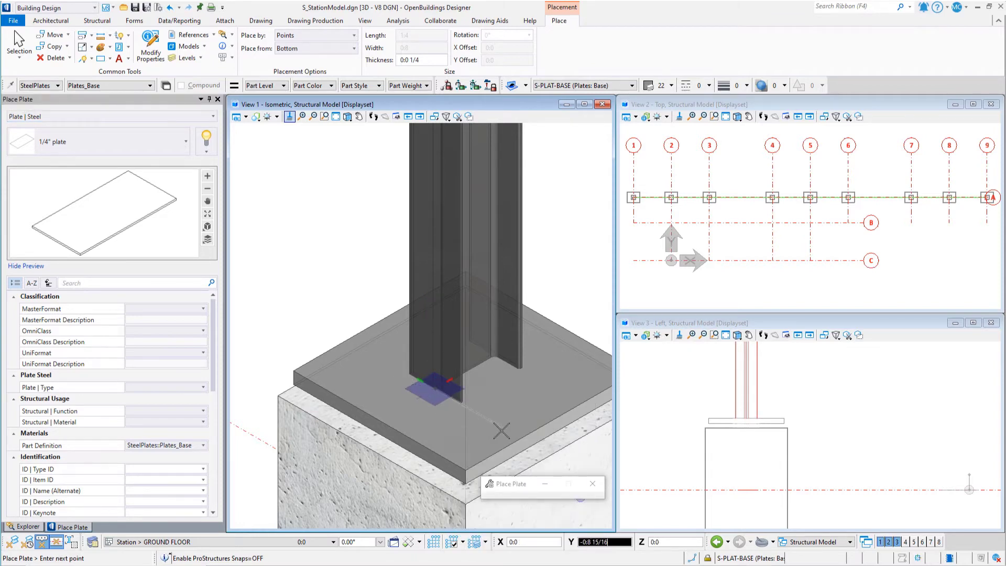
type(":8")
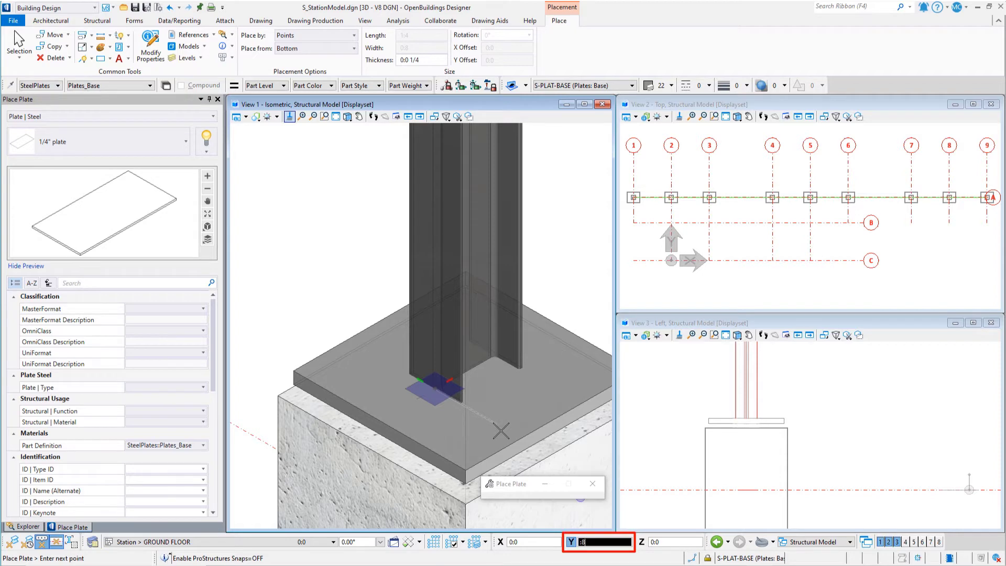
left_click(501, 430)
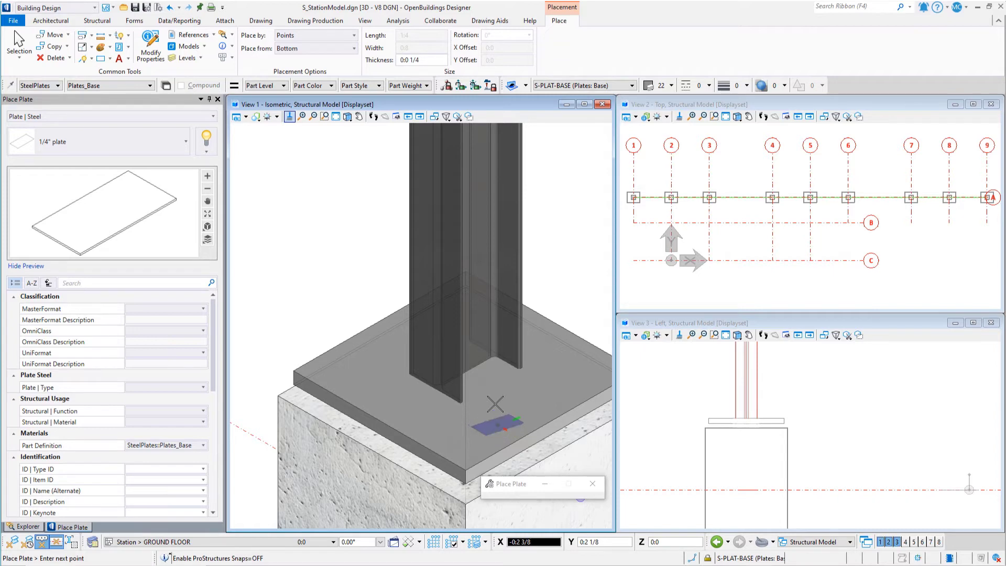
Rotate the plate plane vertical and pick the remaining corners to finish the side plate
key("f")
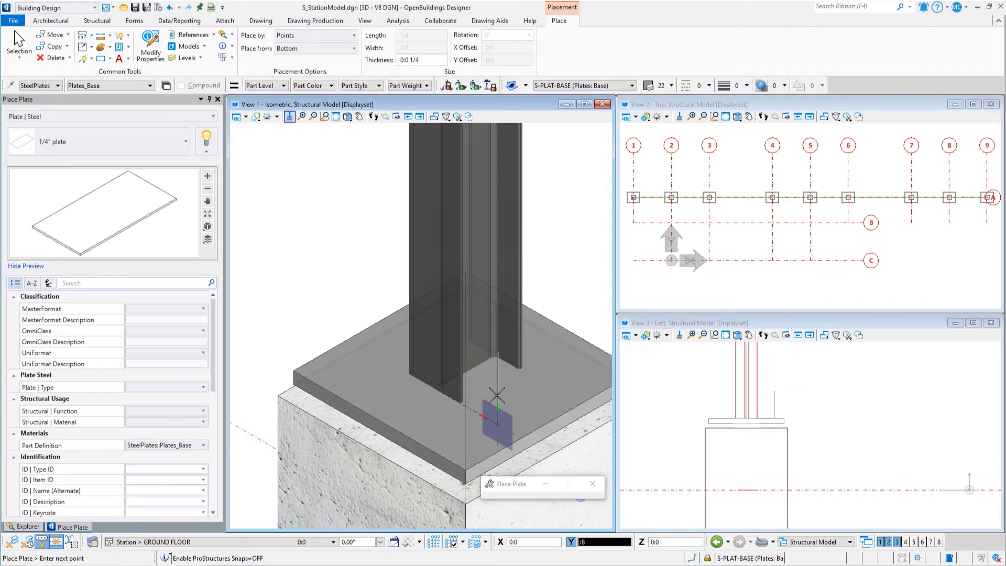
left_click(496, 394)
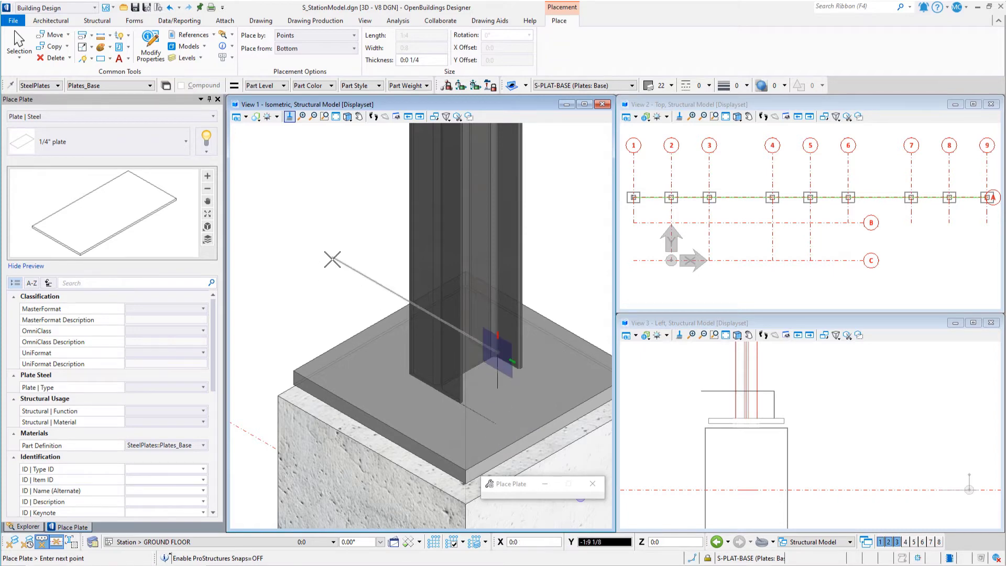
type("1:4")
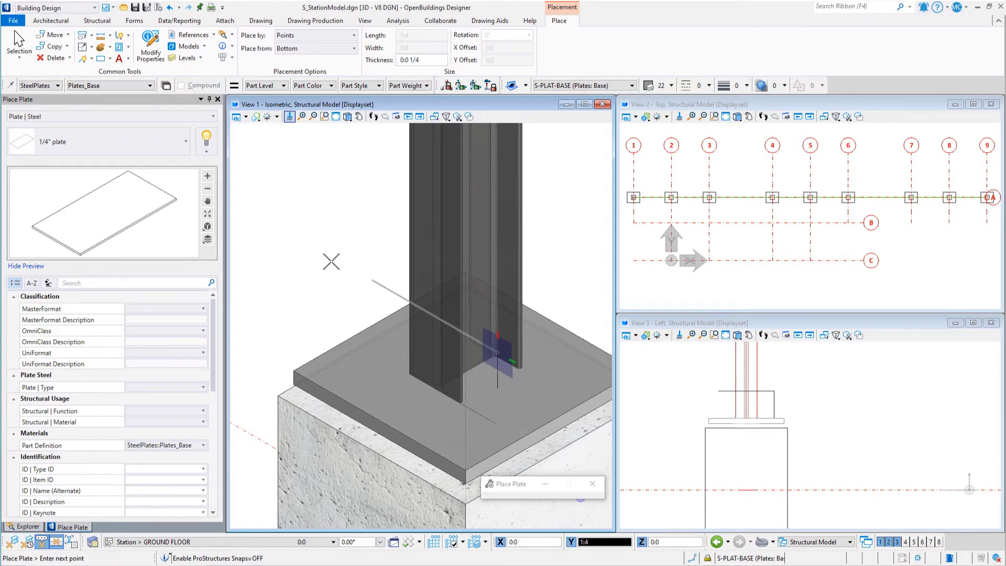
left_click(350, 303)
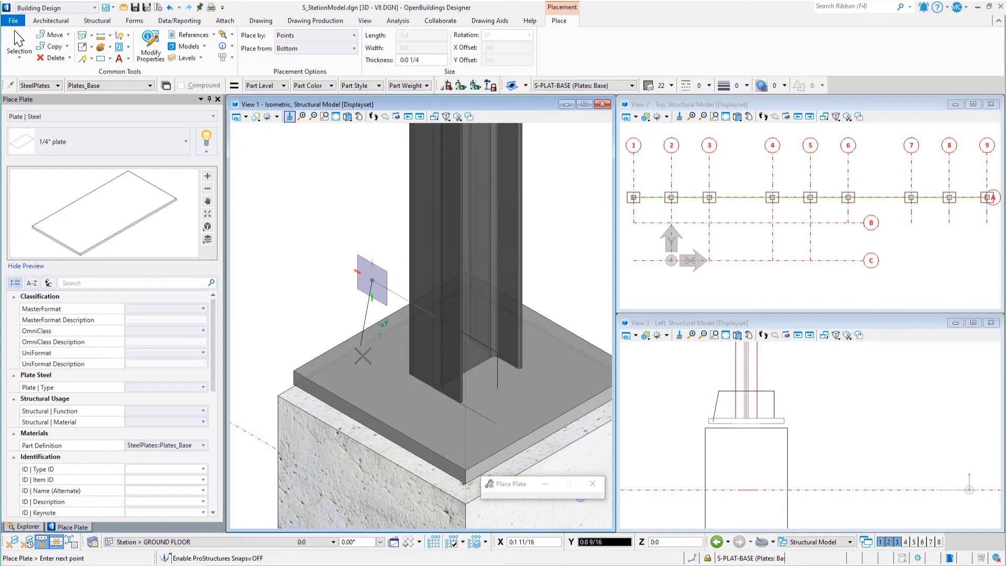
left_click(434, 388)
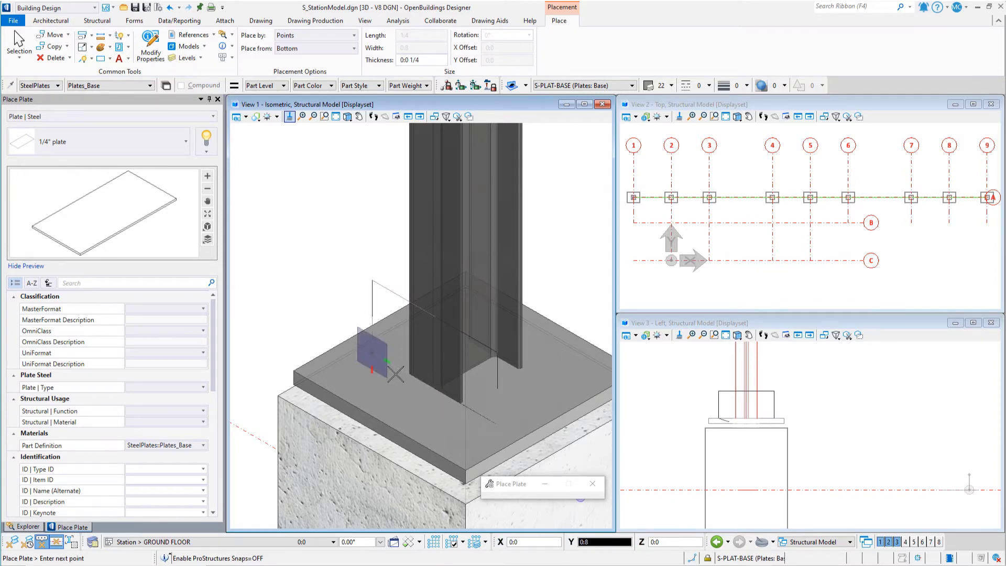
right_click(434, 388)
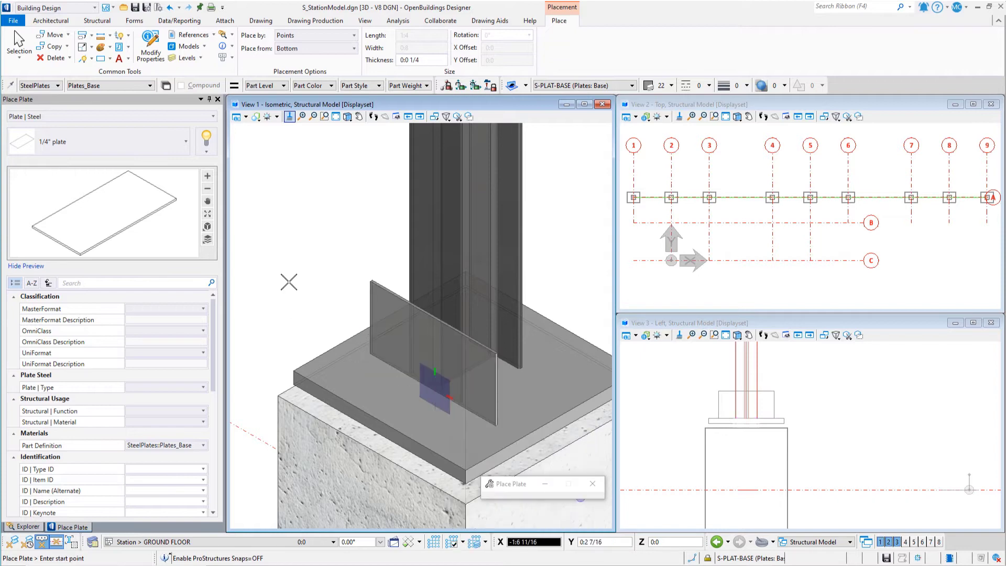
Copy the lower side plate up to the column top beside the steel beam
key("Escape")
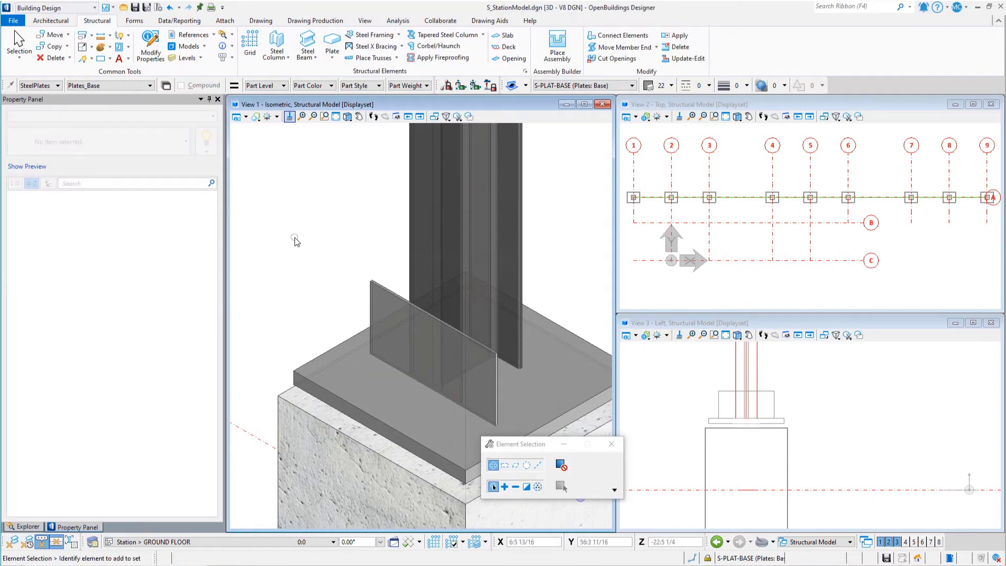
right_click(295, 239)
left_click(335, 249)
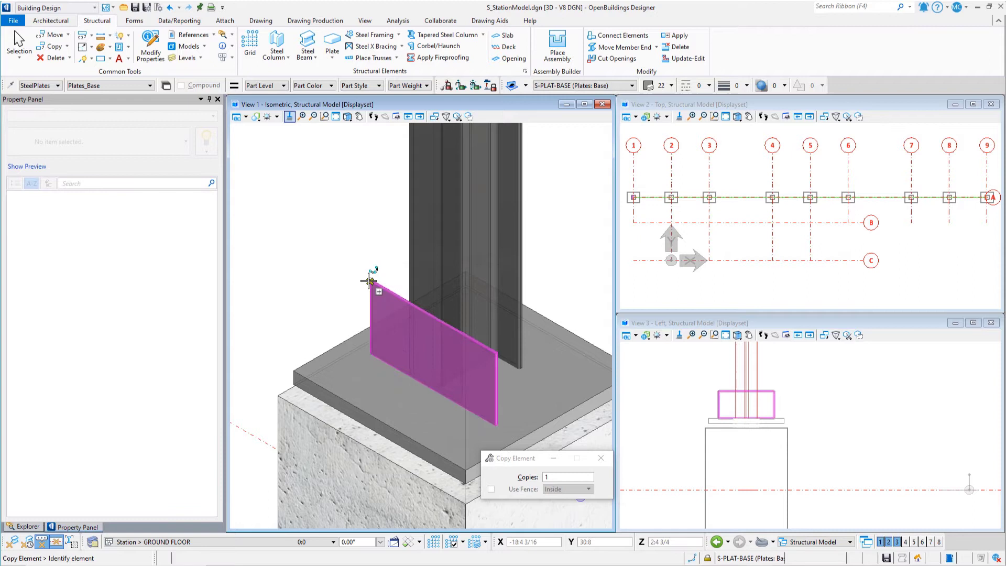
left_click(360, 267)
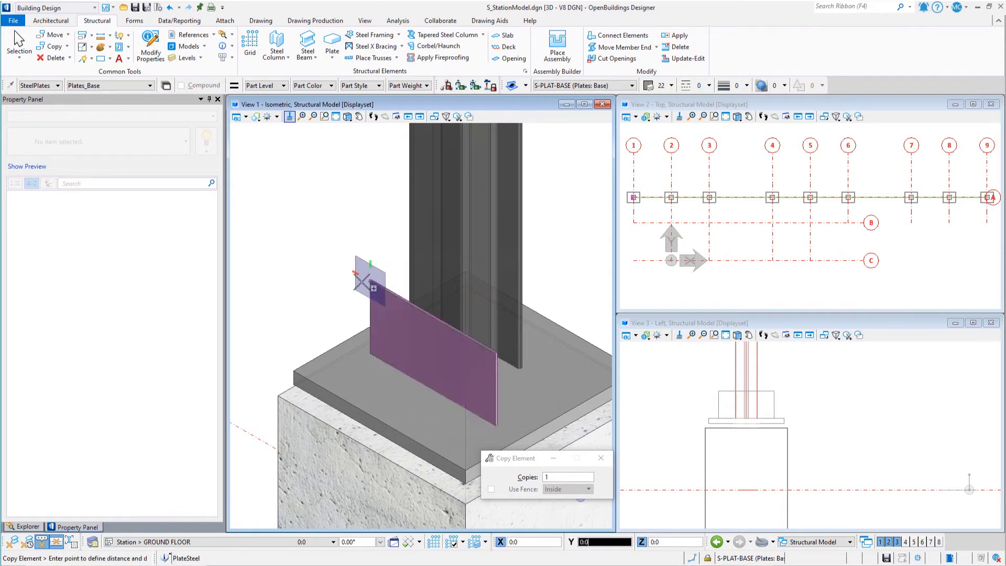
scroll(353, 244, "down", 3)
scroll(671, 398, "down", 3)
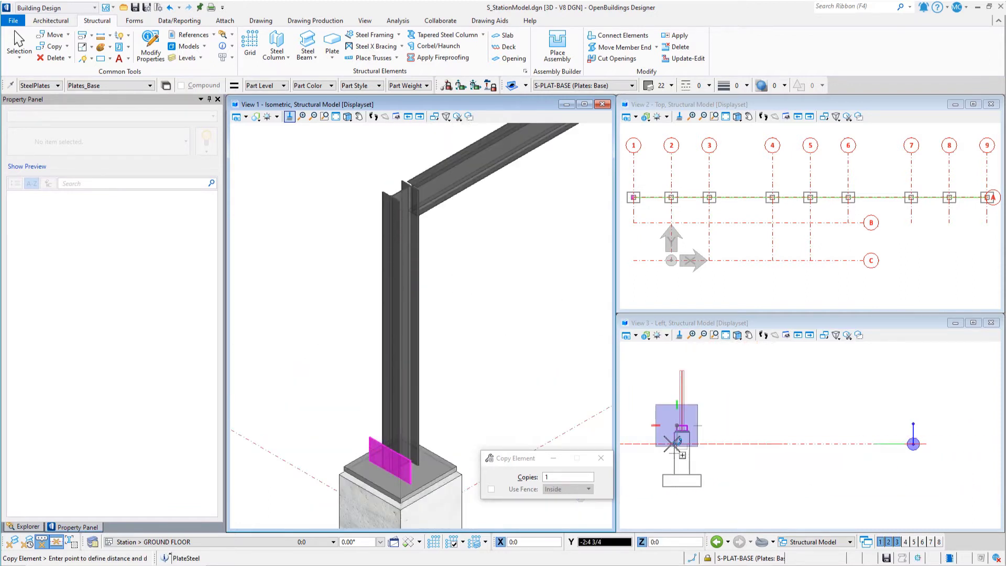
scroll(672, 379, "up", 5)
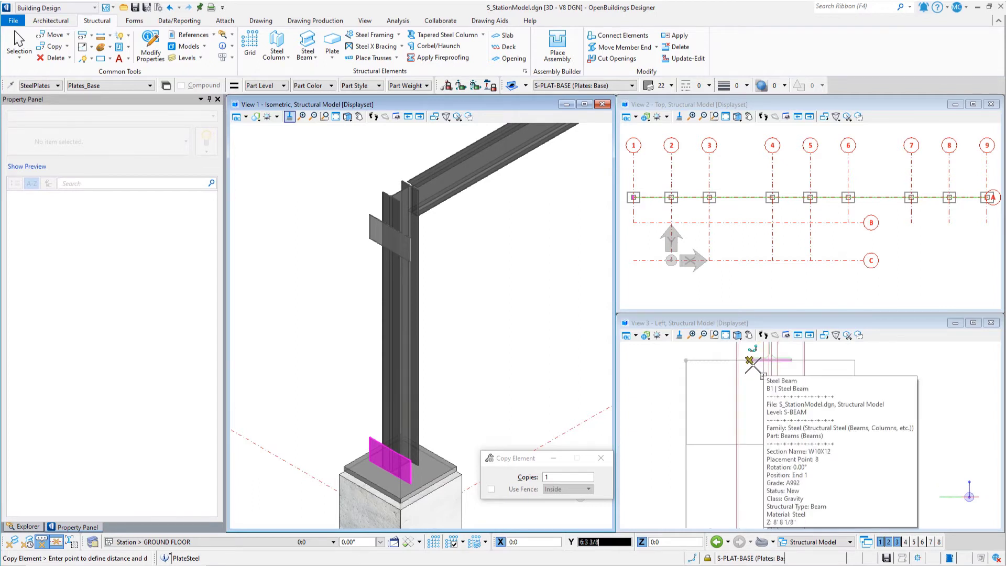
left_click(672, 388)
right_click(492, 332)
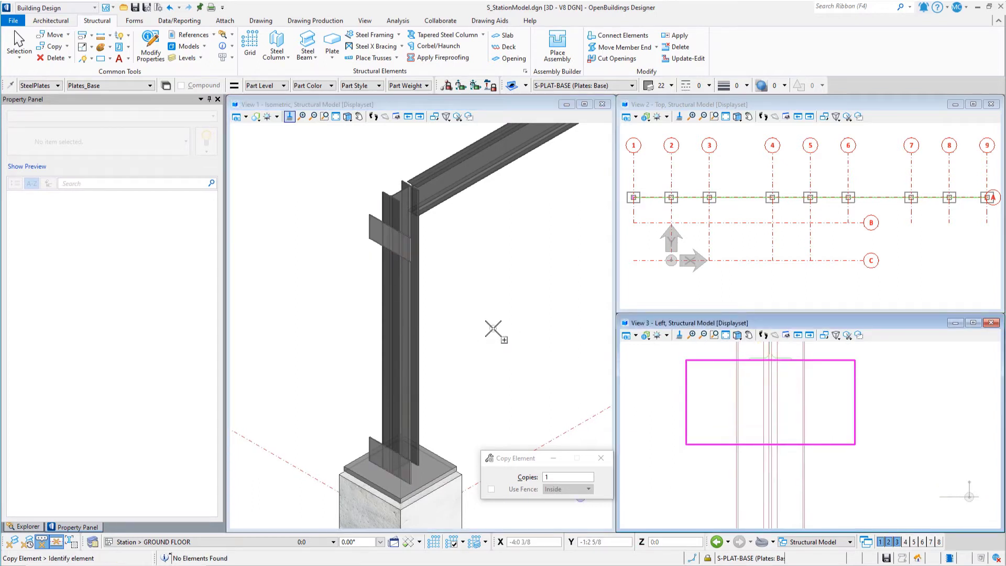
Mirror copies of the upper and lower side plates across grid line 1
left_click(19, 42)
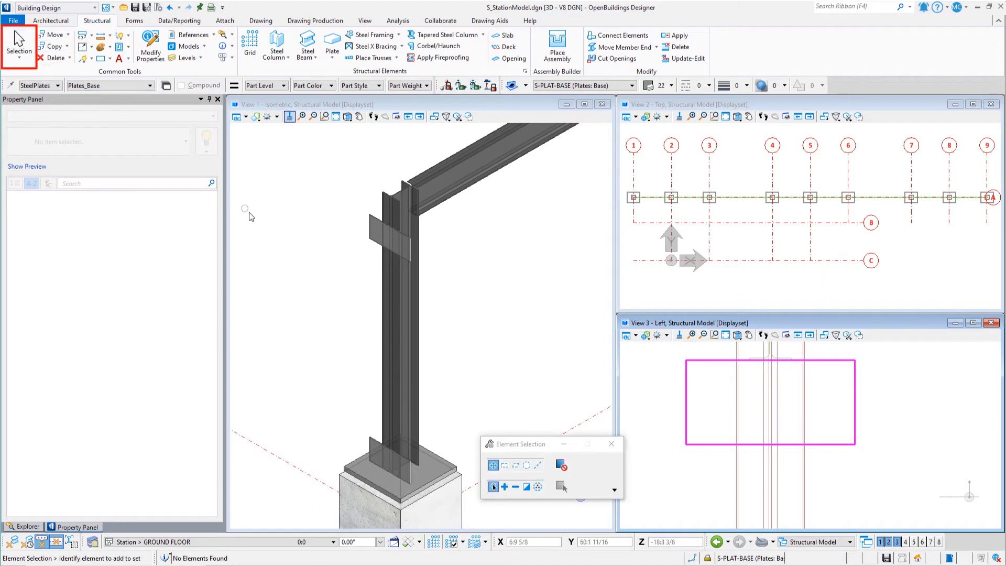
left_click(370, 244)
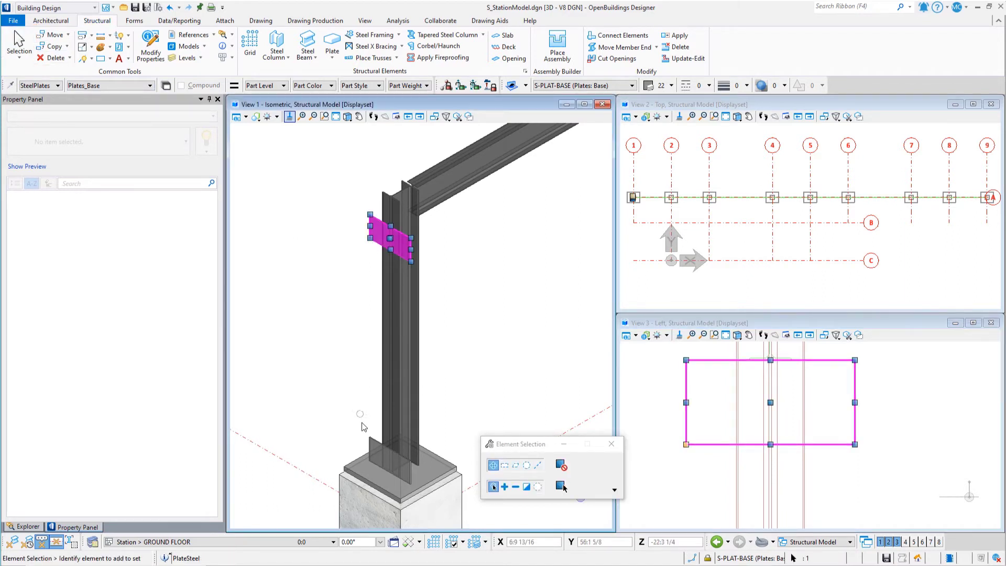
left_click(369, 444, "ctrl")
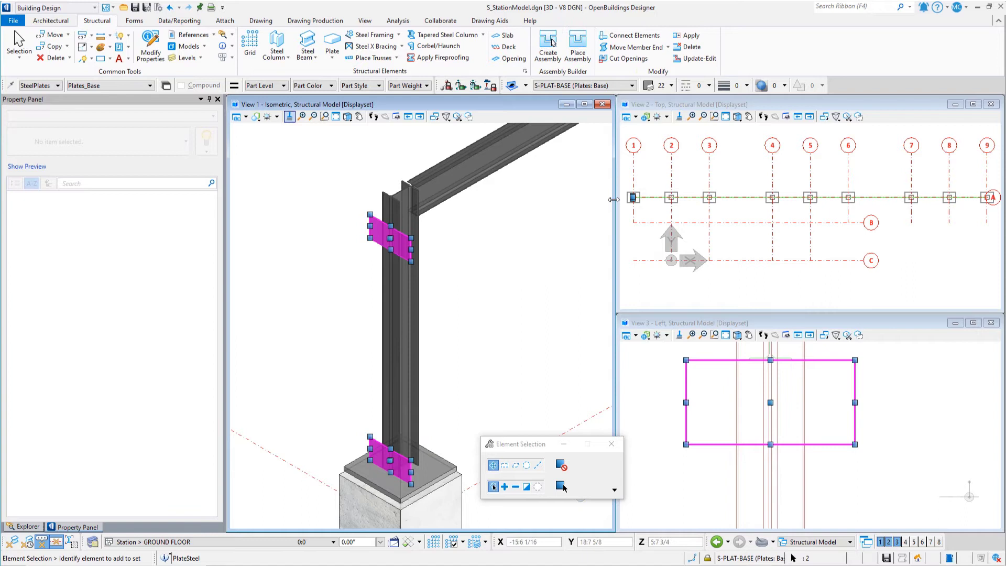
scroll(625, 197, "up", 5)
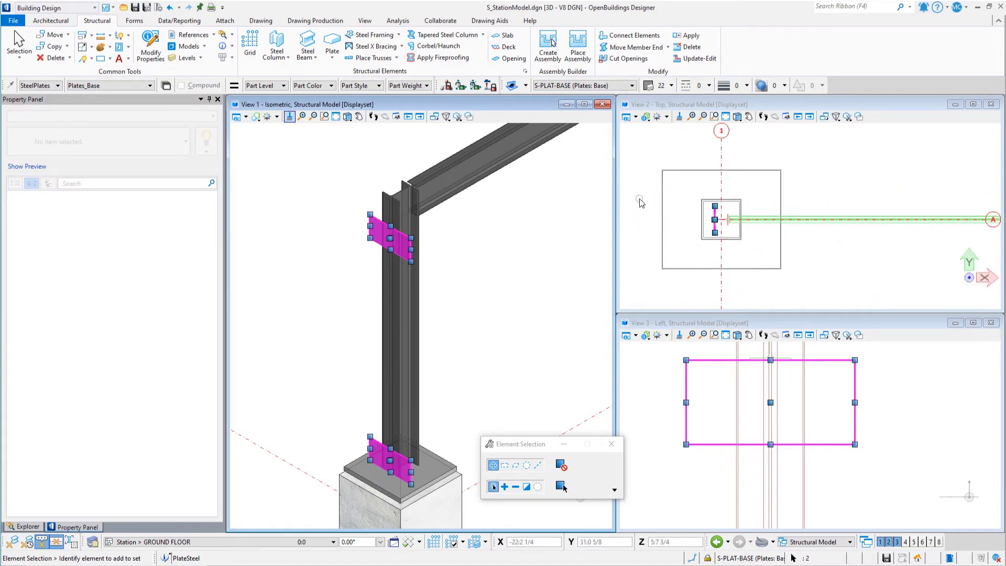
right_click(649, 205)
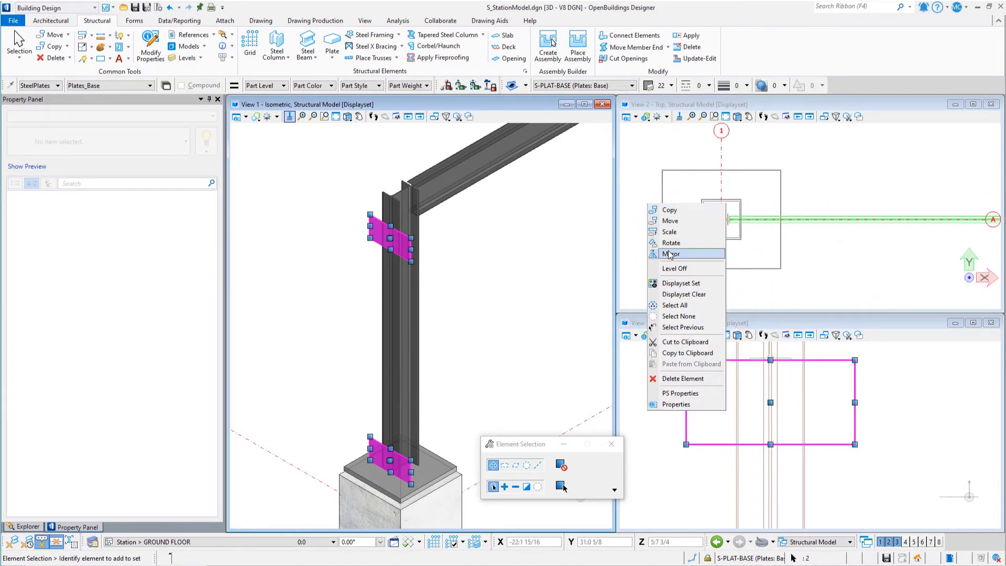
left_click(671, 254)
left_click(721, 223)
left_click(718, 266)
key("Escape")
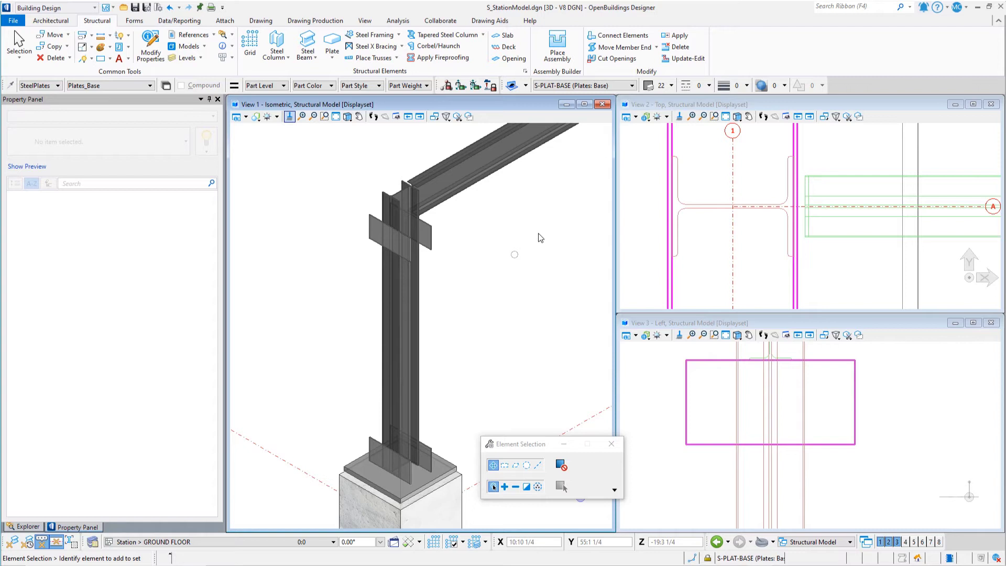
right_click(507, 259)
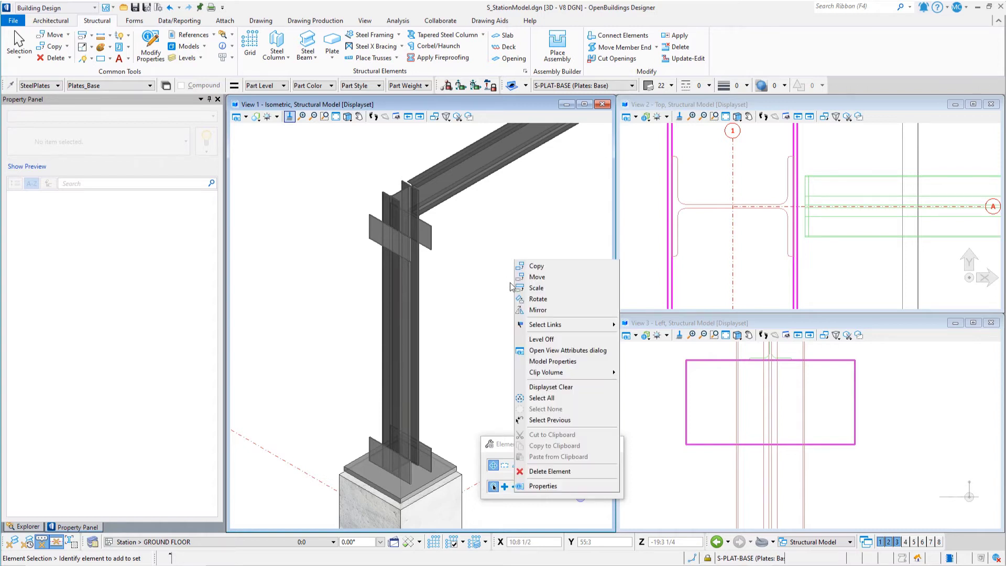
left_click(541, 387)
scroll(337, 287, "down", 6)
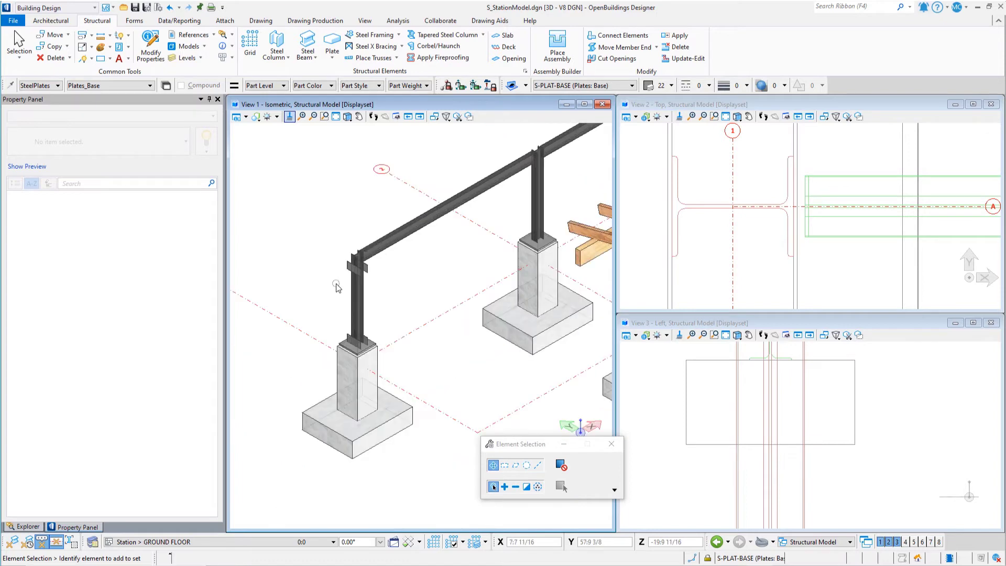
scroll(409, 275, "up", 6)
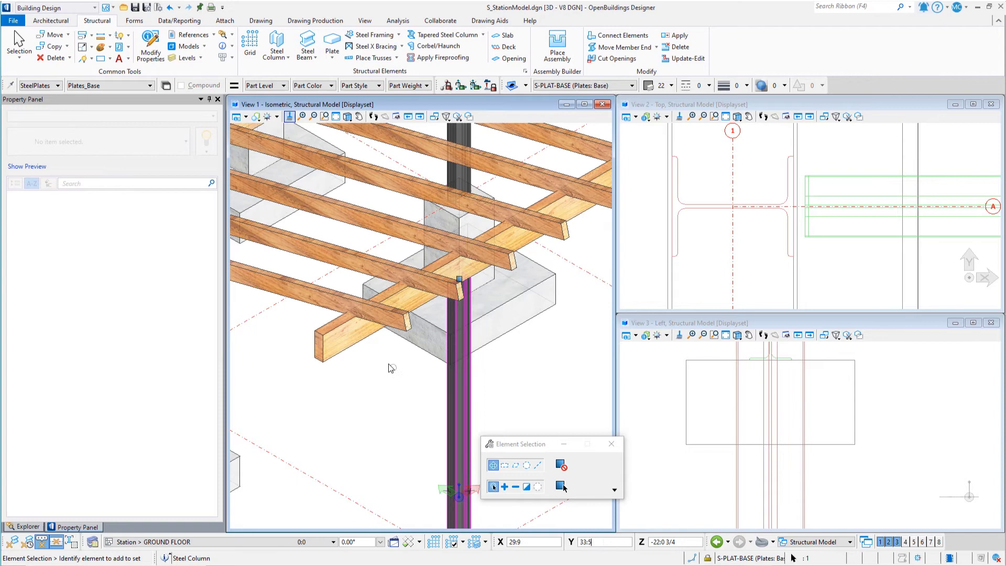
left_click(390, 313)
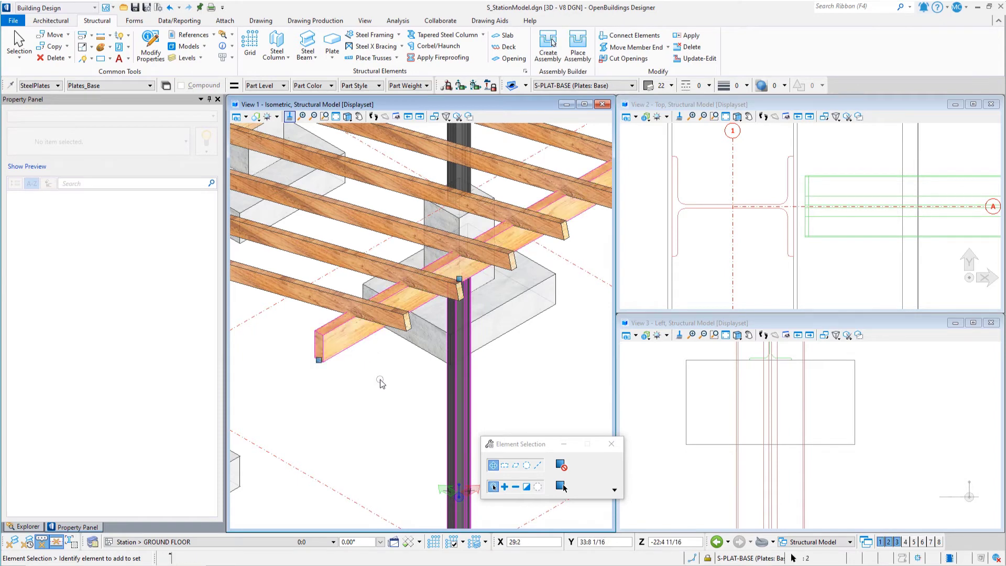
right_click(387, 391)
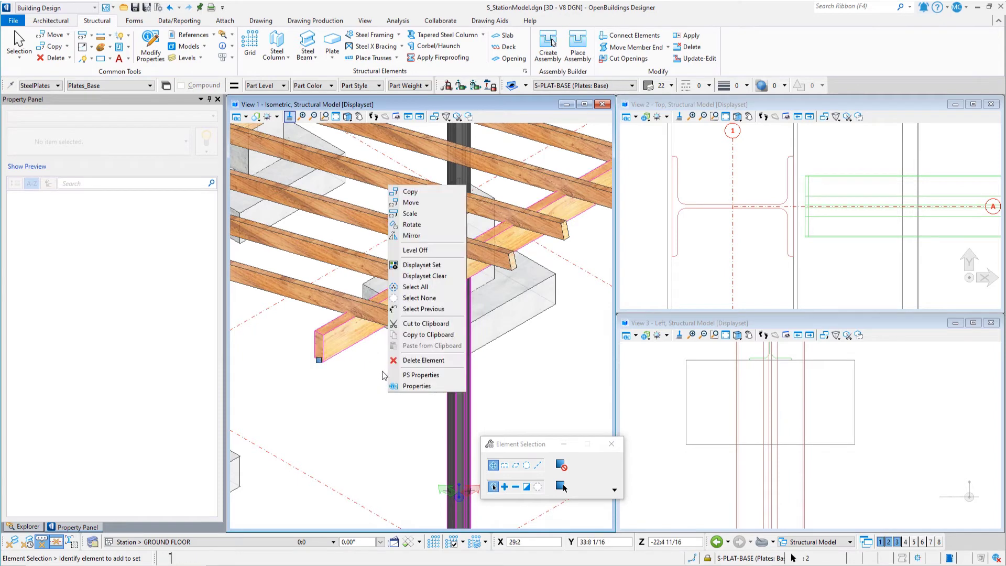
left_click(412, 266)
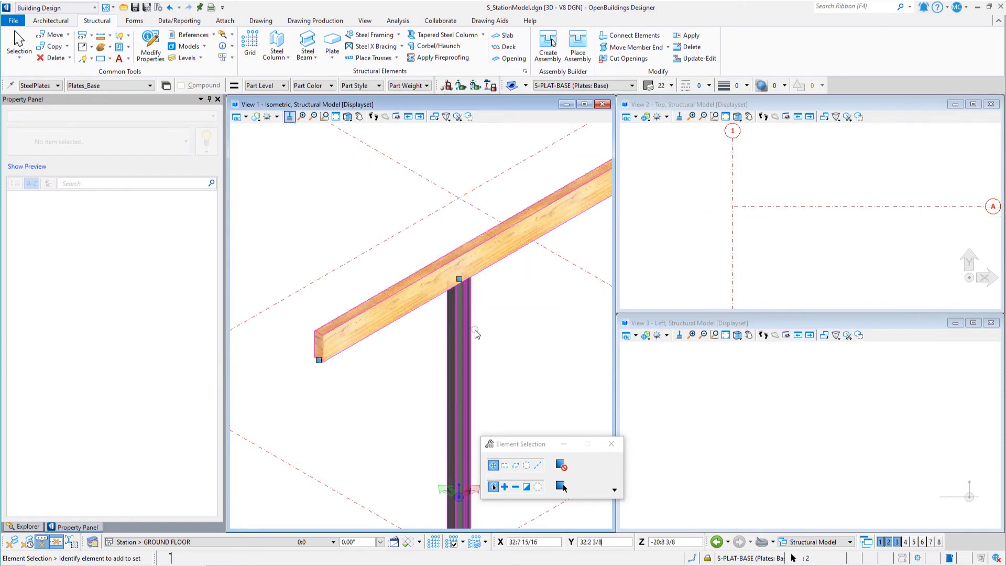
left_click(537, 355)
middle_click_drag(537, 355, 463, 449)
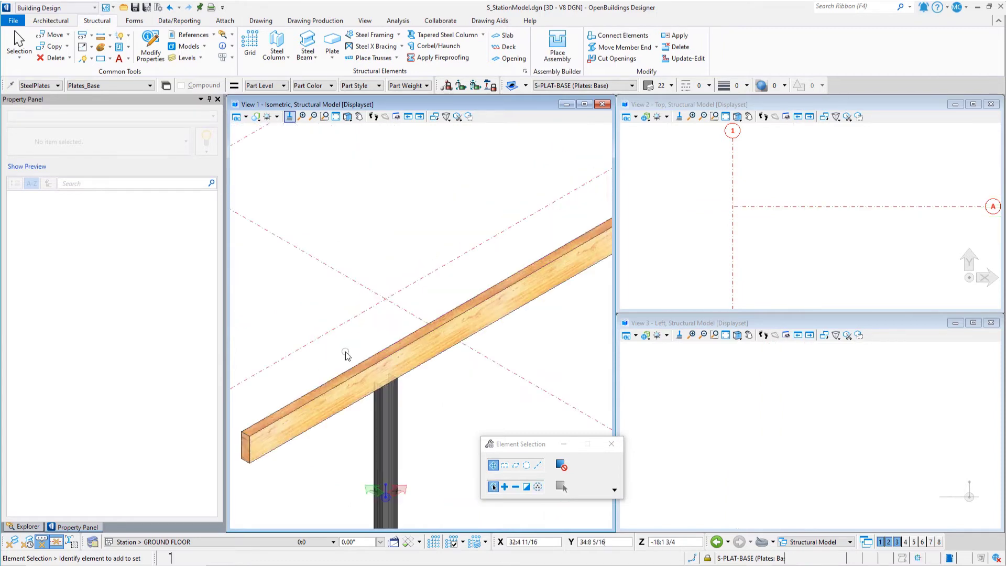
Start an End Plate with Automatic layout and the 1/4" plate from the catalog
left_click(332, 52)
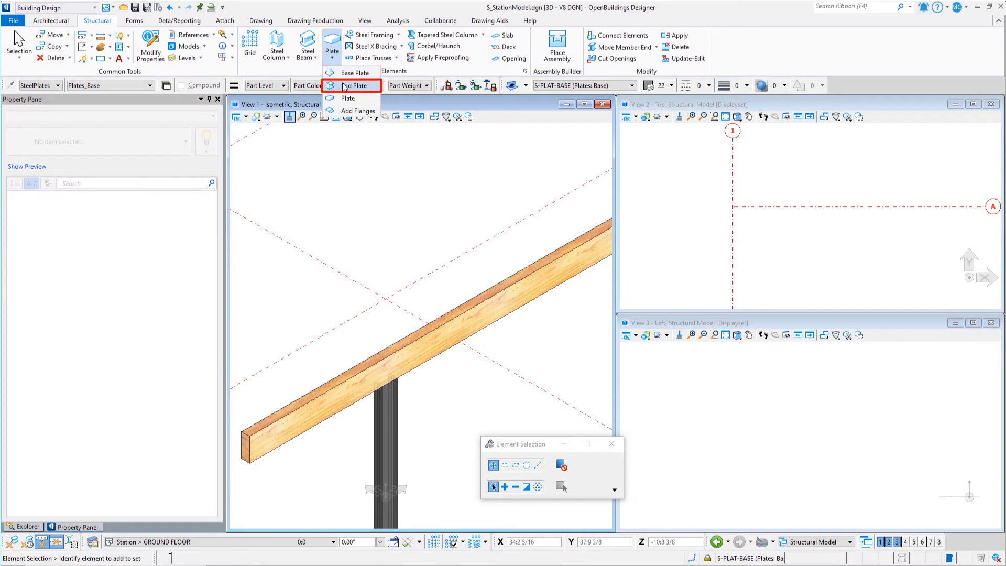
left_click(349, 86)
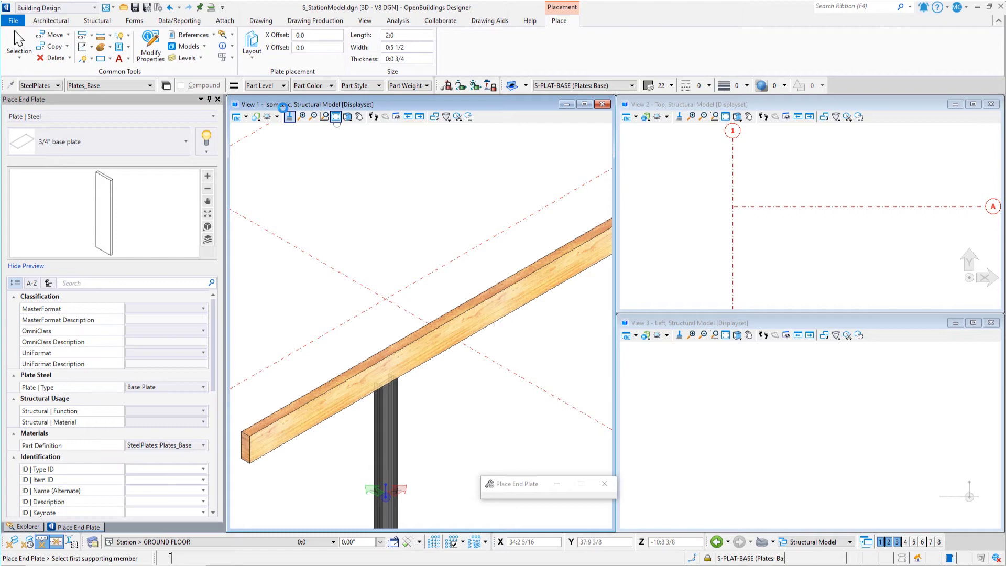
left_click(251, 48)
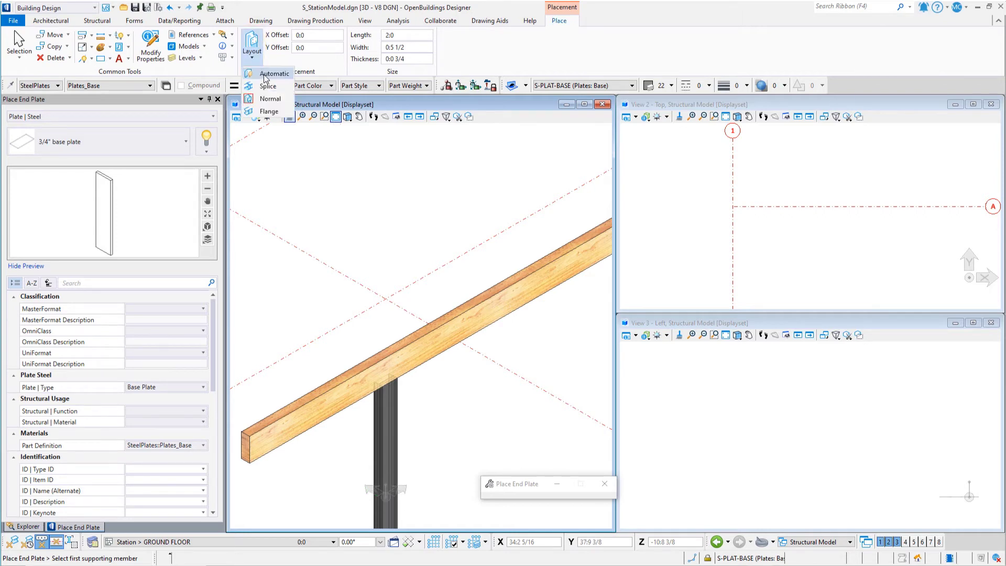
left_click(270, 73)
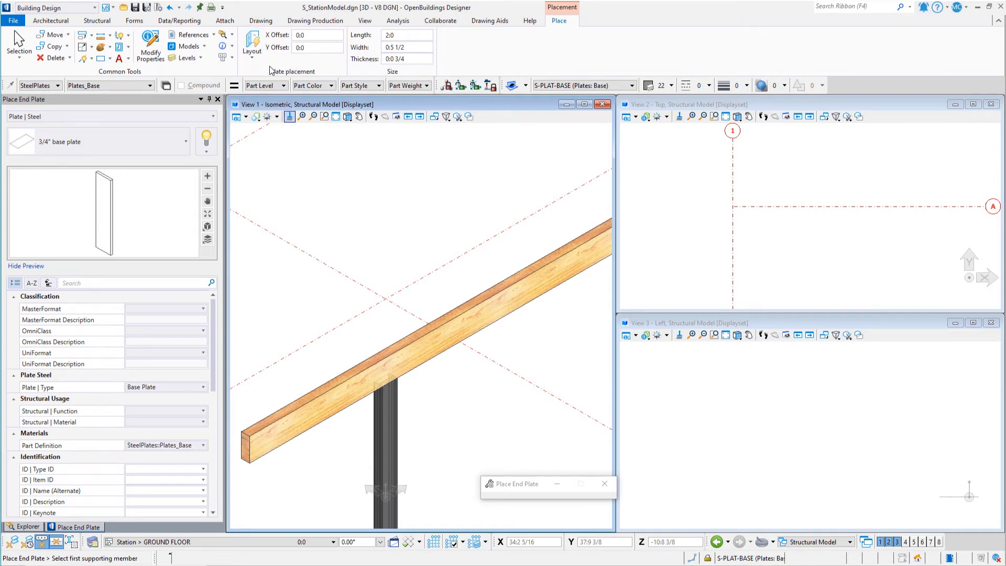
left_click(137, 150)
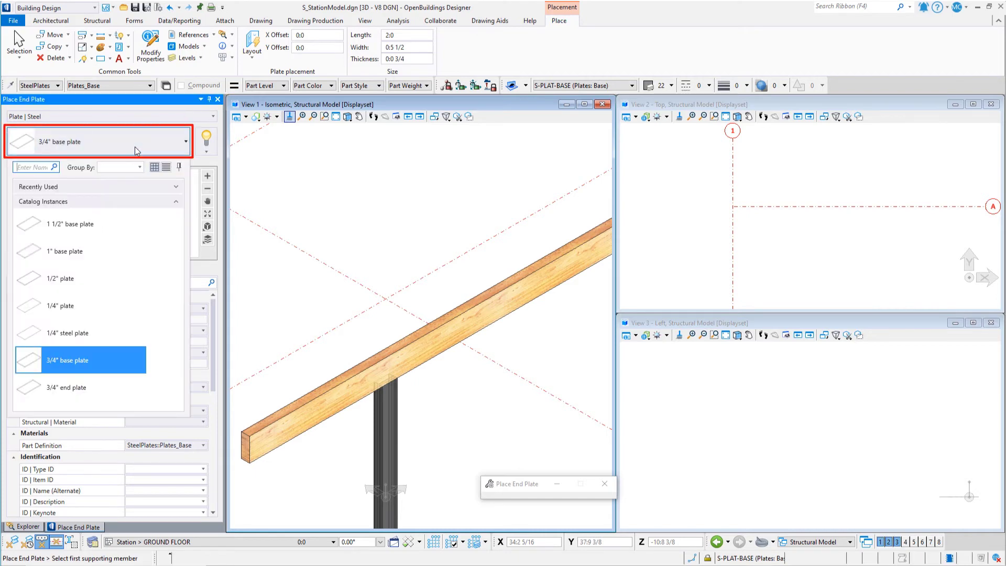
left_click(70, 305)
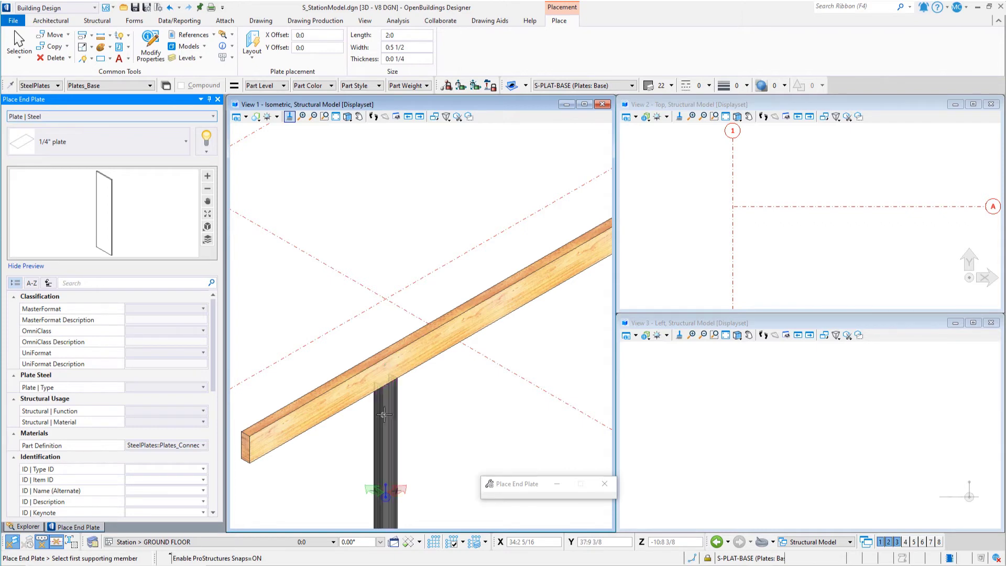
Pick the steel column and then the timber beam as supporting members
left_click(385, 377)
left_click(474, 321)
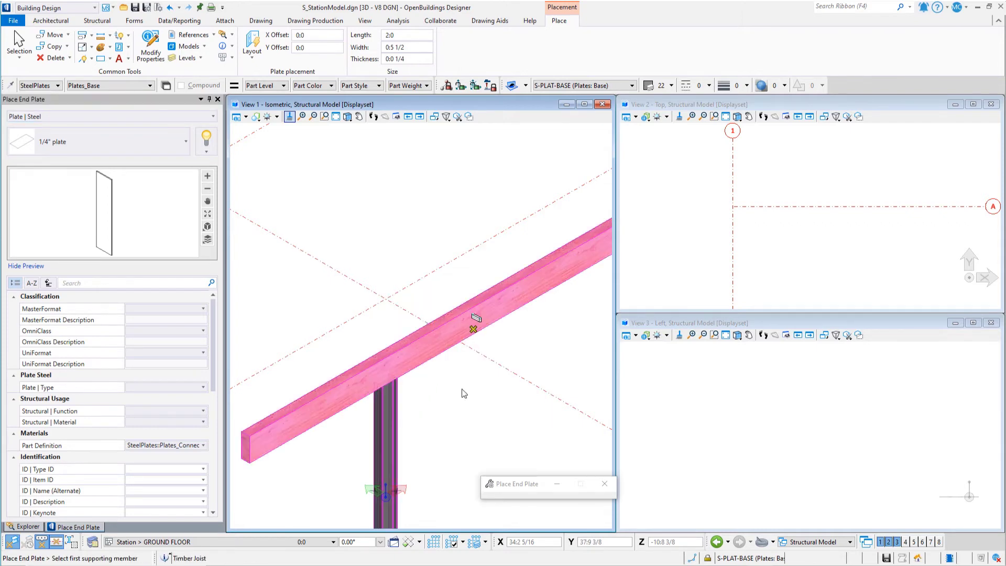
scroll(388, 369, "up", 5)
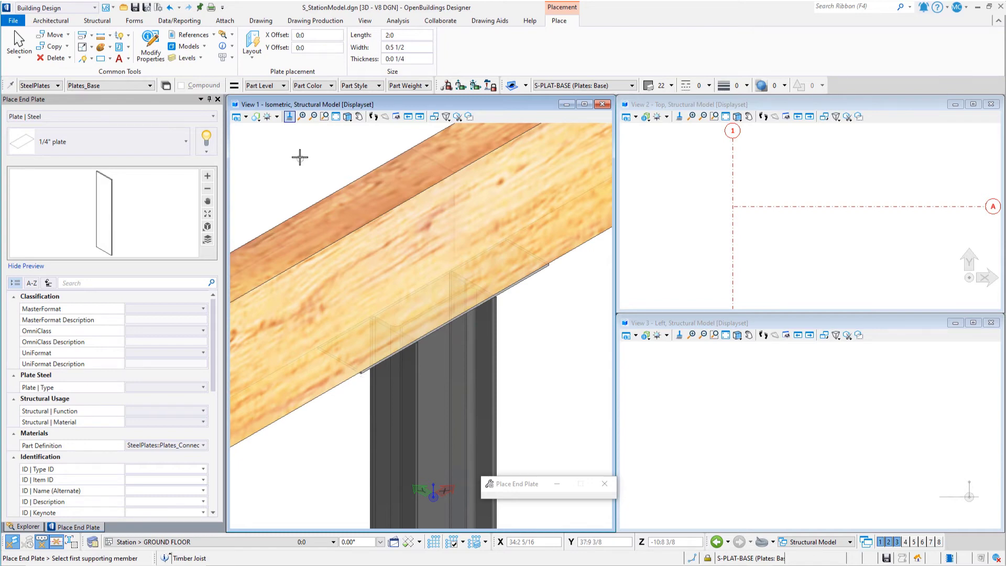
left_click(103, 22)
Set bent flange length 1:0, bend radius 0:0 1/4 and bend angle -90
left_click(343, 61)
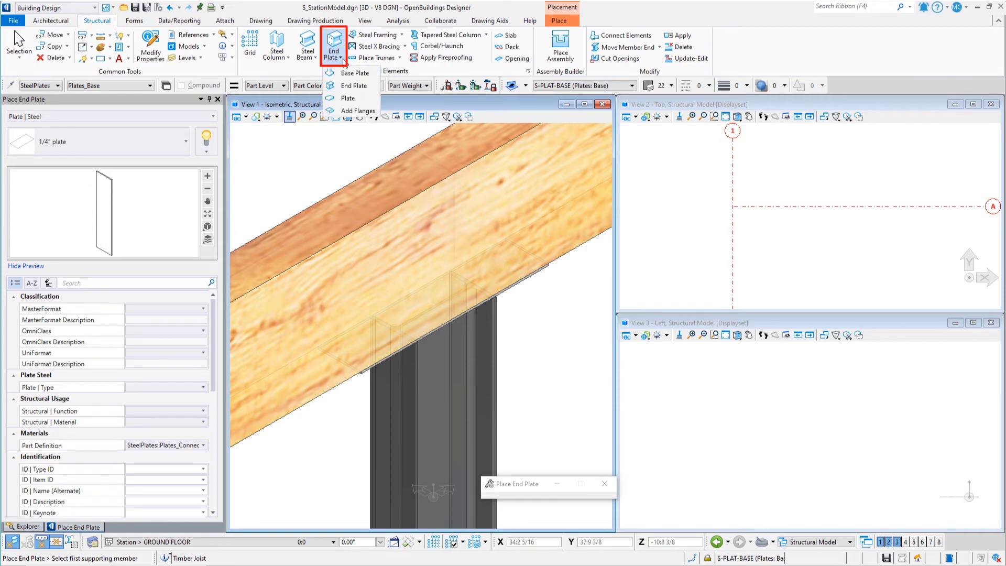
left_click(358, 111)
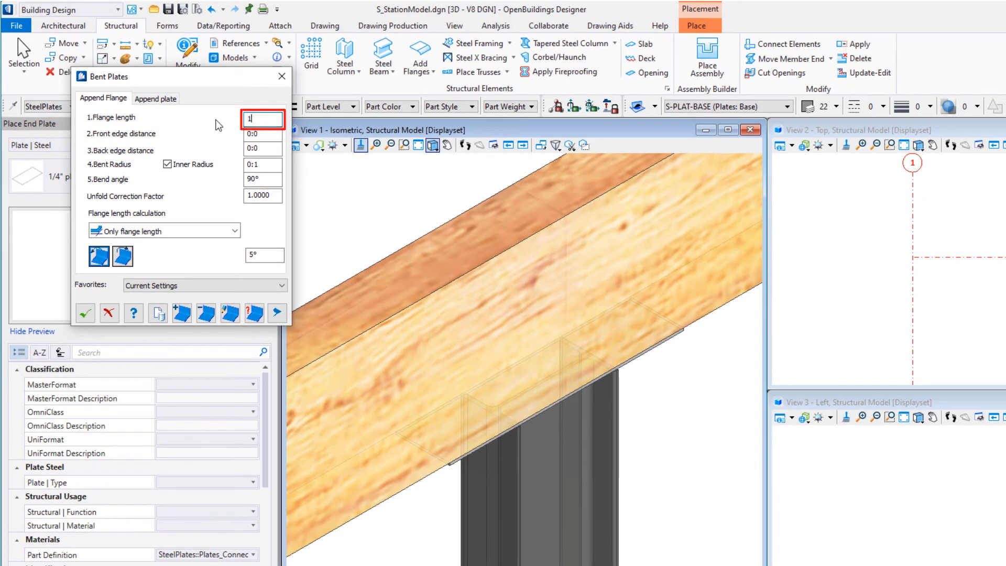
key("Tab")
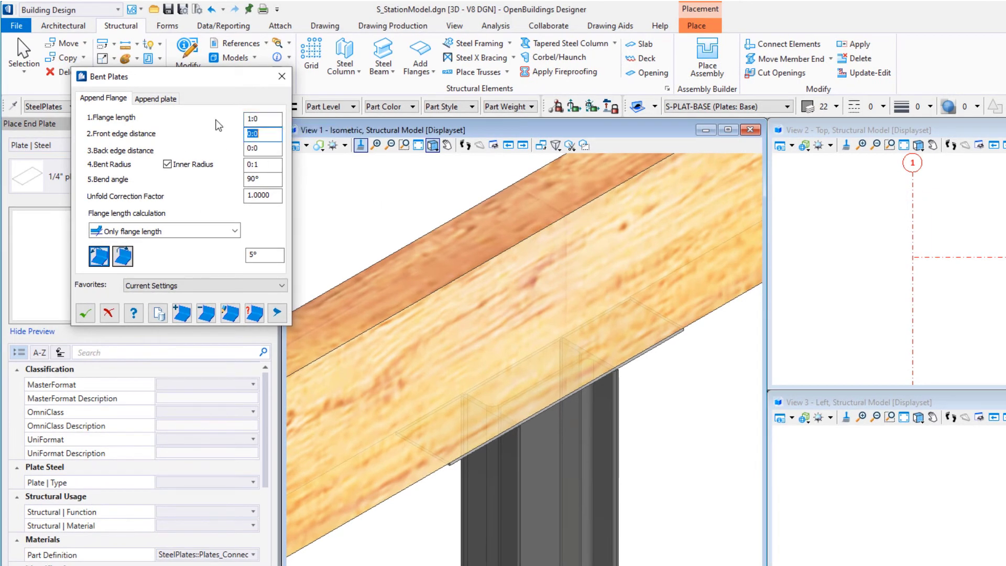
left_click(261, 165)
type("0:0 1/4")
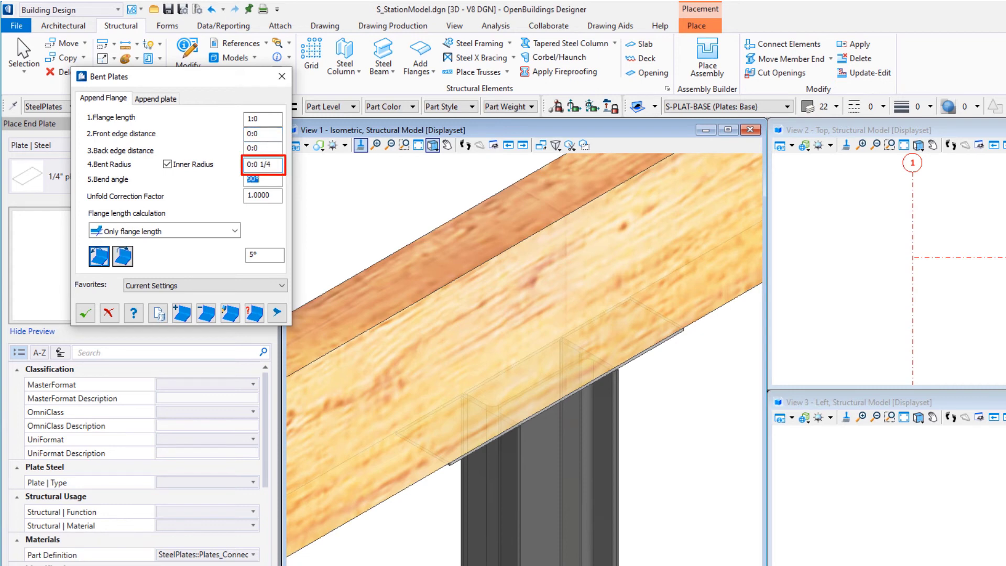
key("Tab")
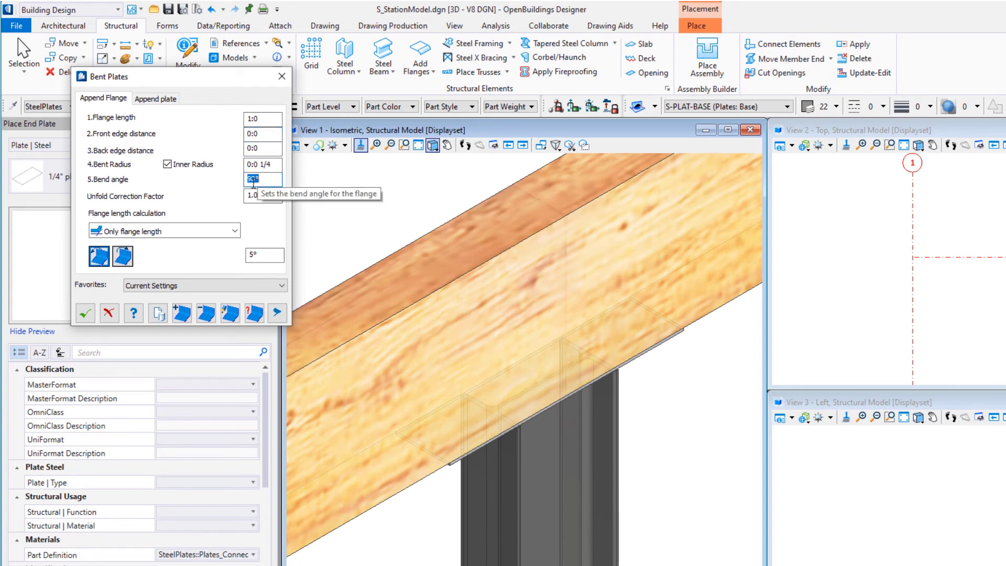
type("-90")
key("Tab")
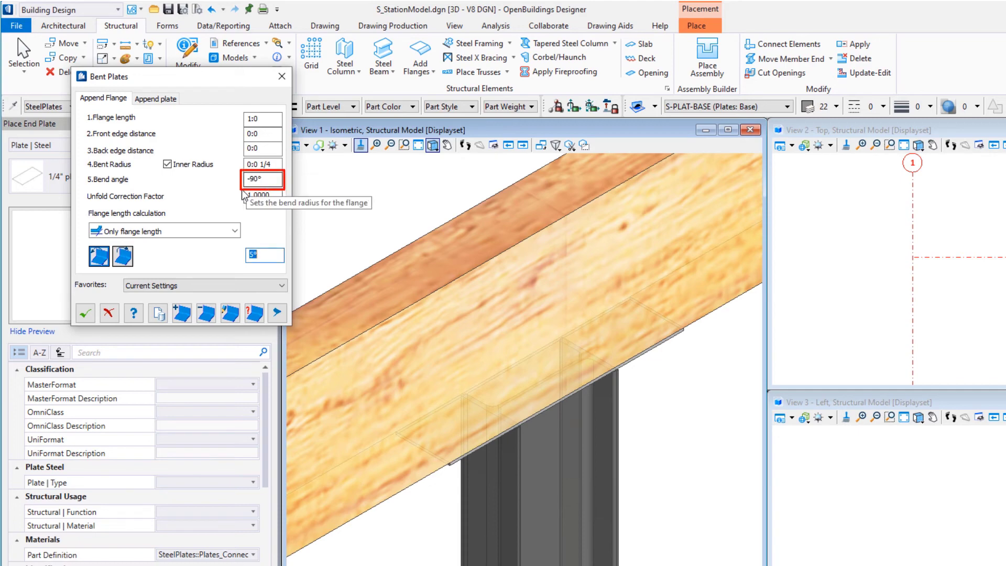
Add bent flanges along both long edges of the plate
left_click(182, 314)
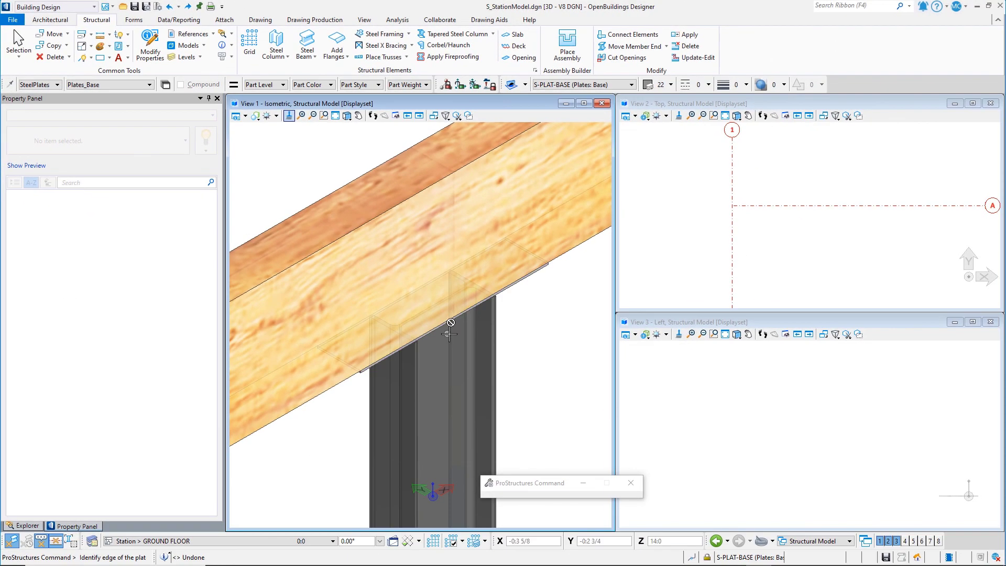
left_click(457, 317)
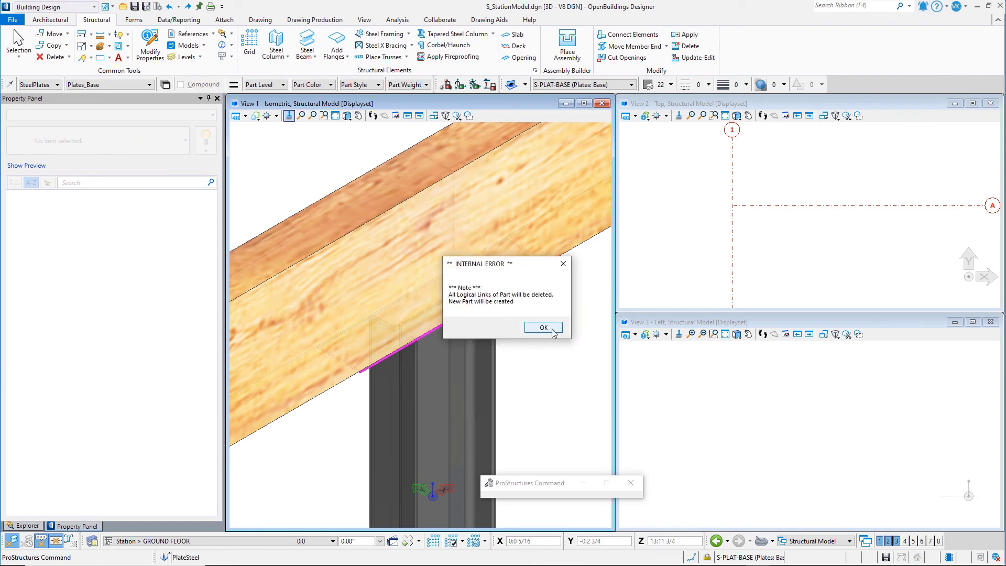
left_click(545, 328)
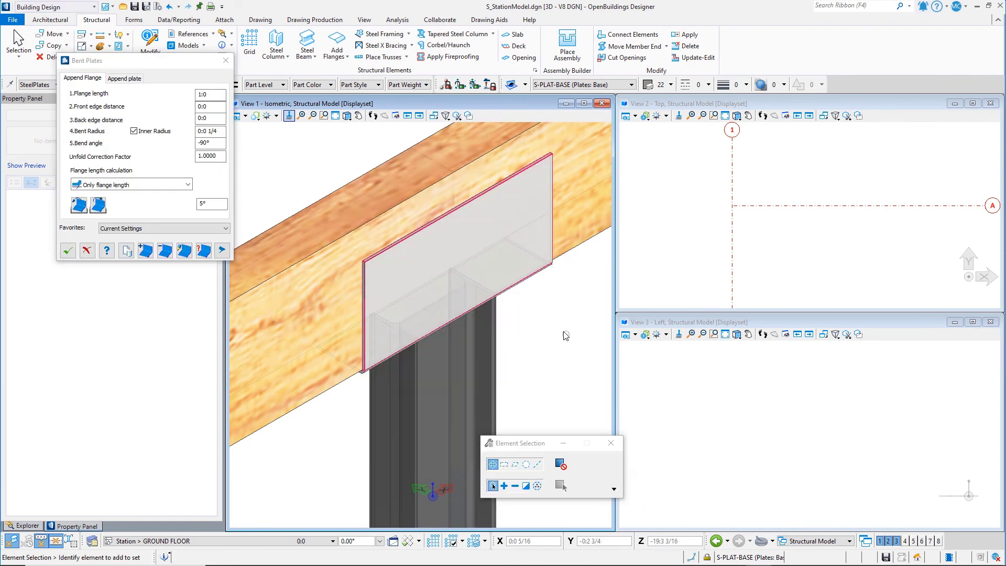
middle_click_drag(352, 165, 521, 203, "shift")
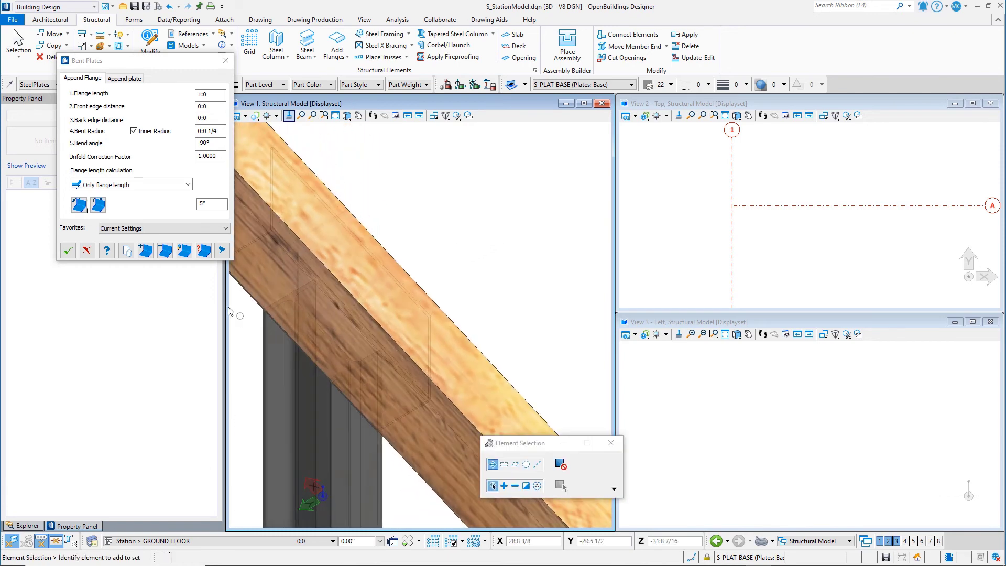
left_click(146, 251)
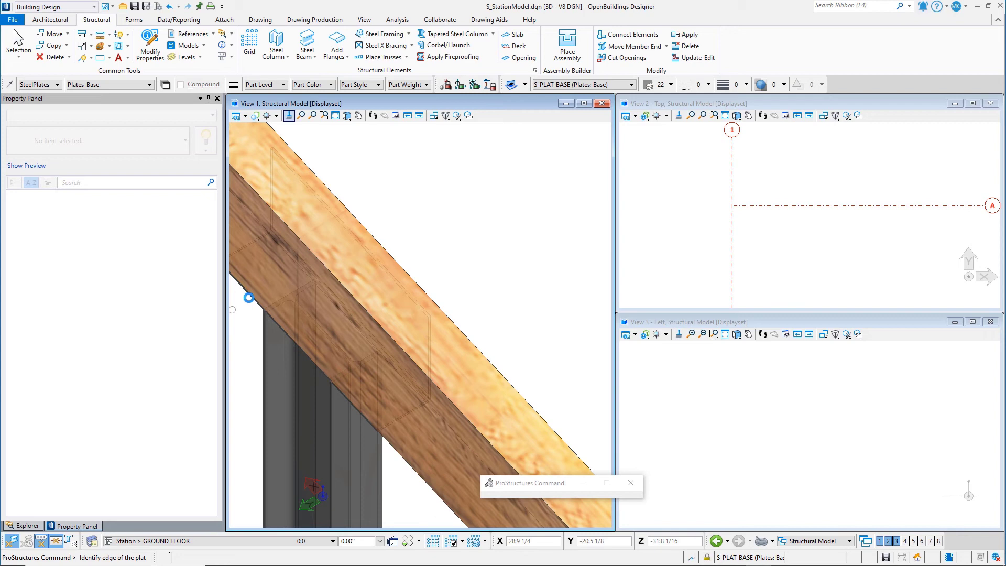
left_click(250, 303)
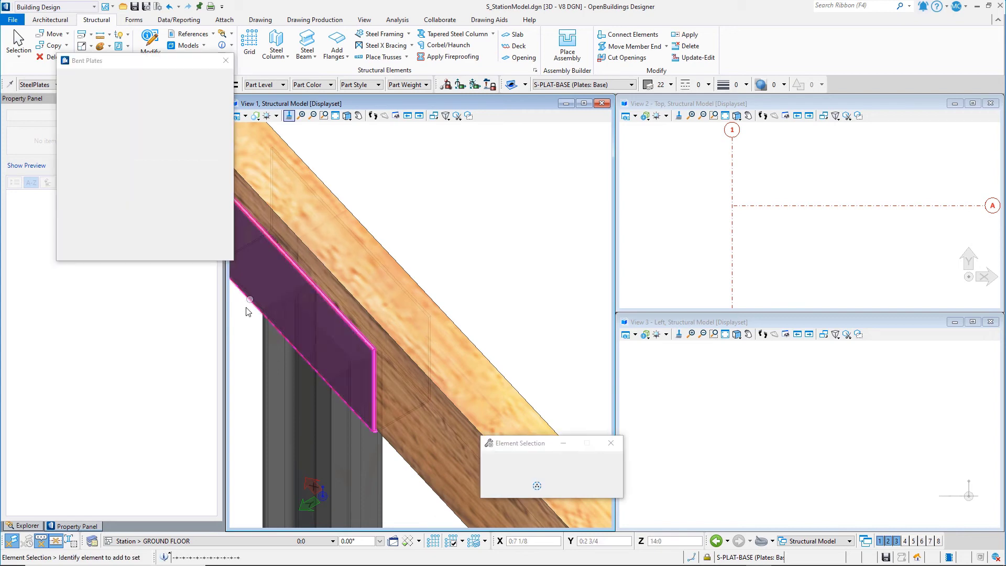
middle_click_drag(487, 204, 455, 209, "shift")
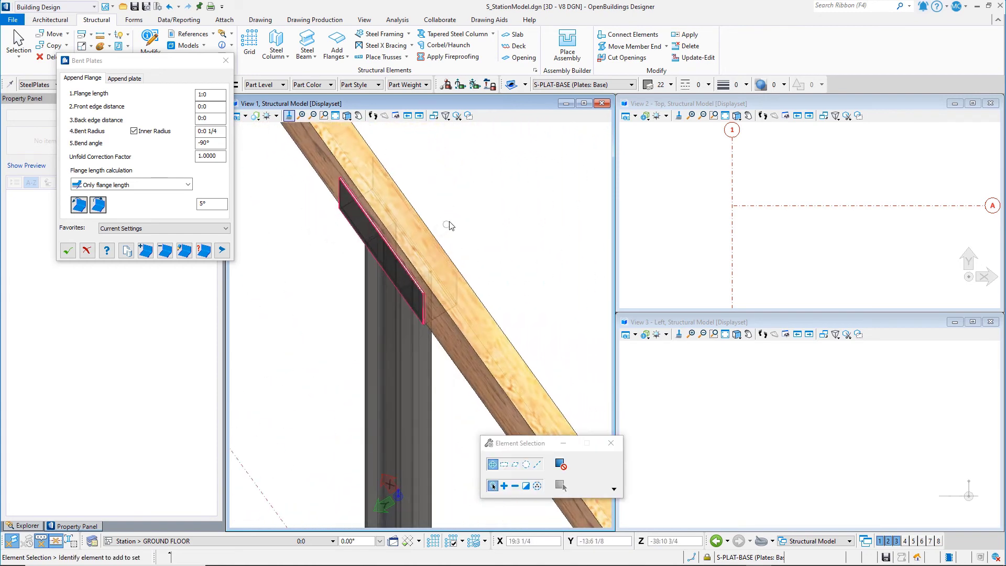
End the flange command and clear the display set so every model element shows again
right_click(456, 209)
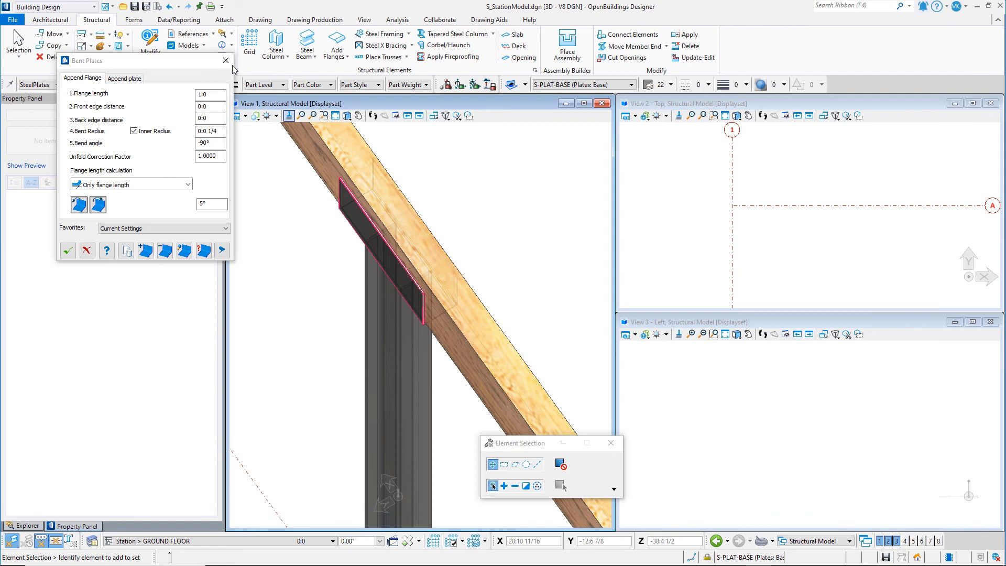
right_click(504, 208)
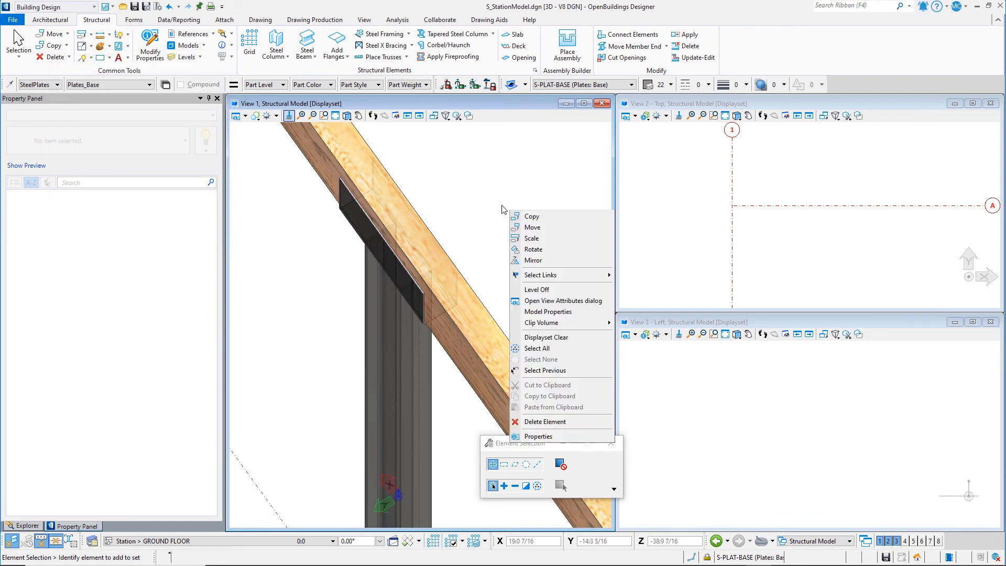
left_click(544, 338)
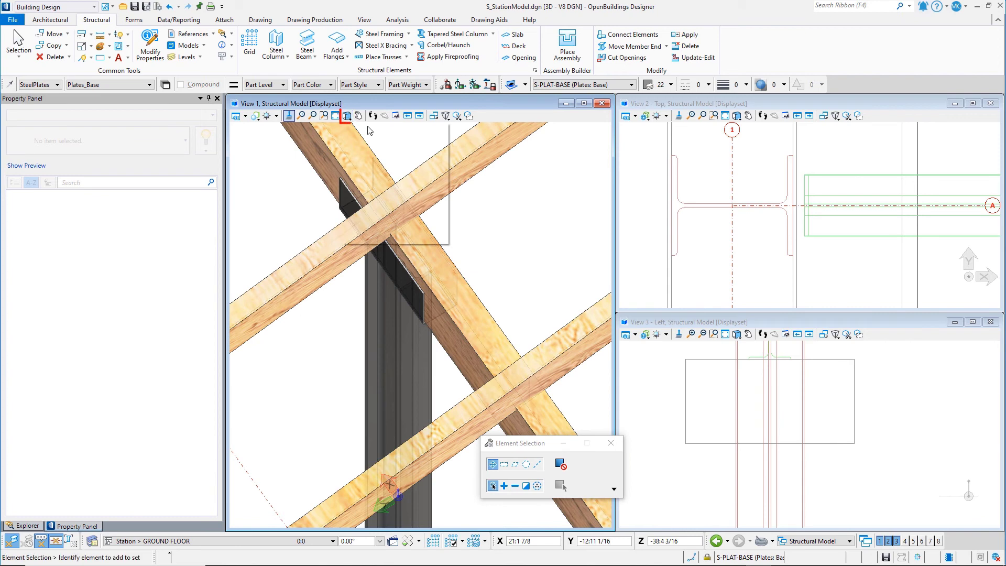
Switch the view to isometric and begin copying the bent-flange connection plate
left_click(347, 116)
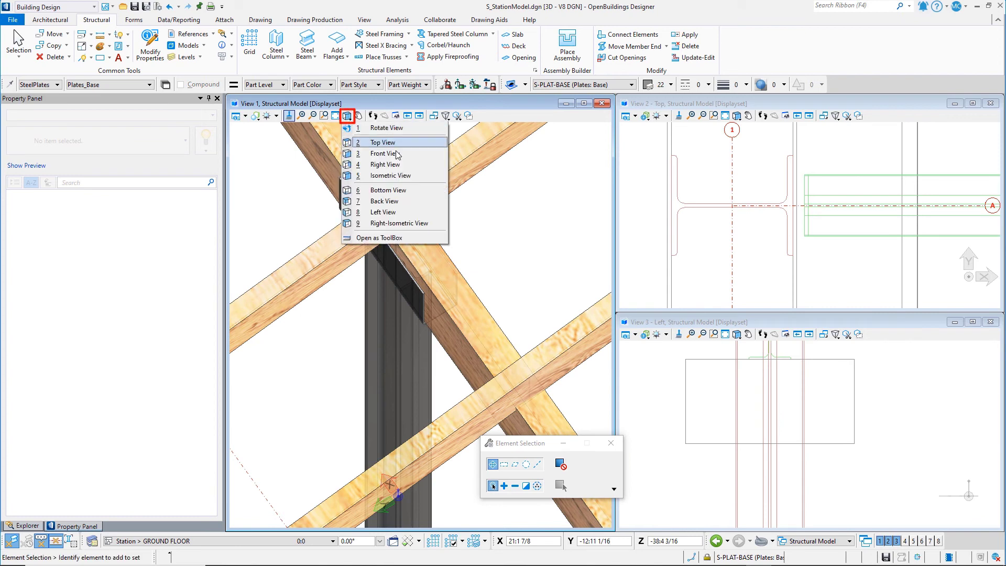
left_click(403, 176)
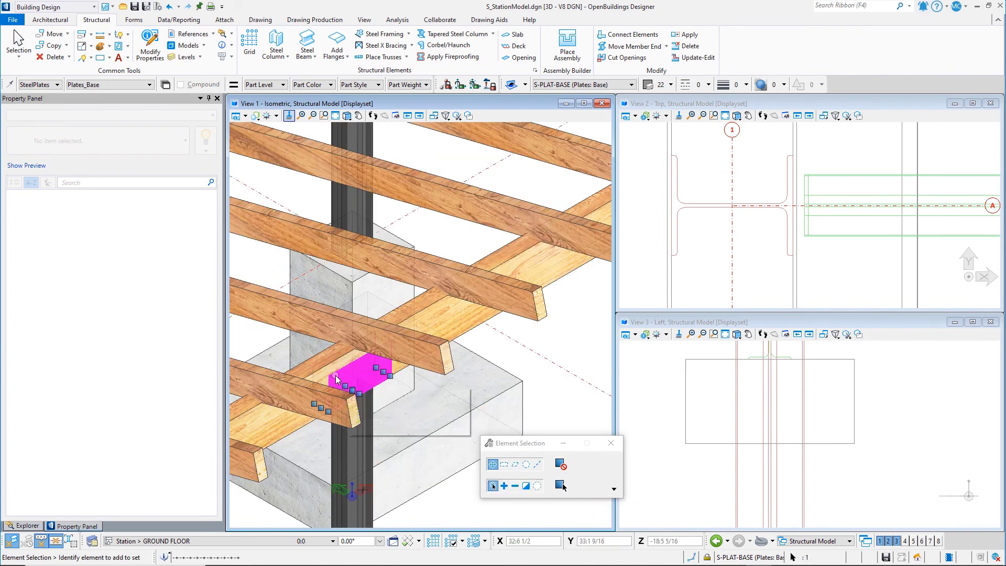
right_click(335, 382)
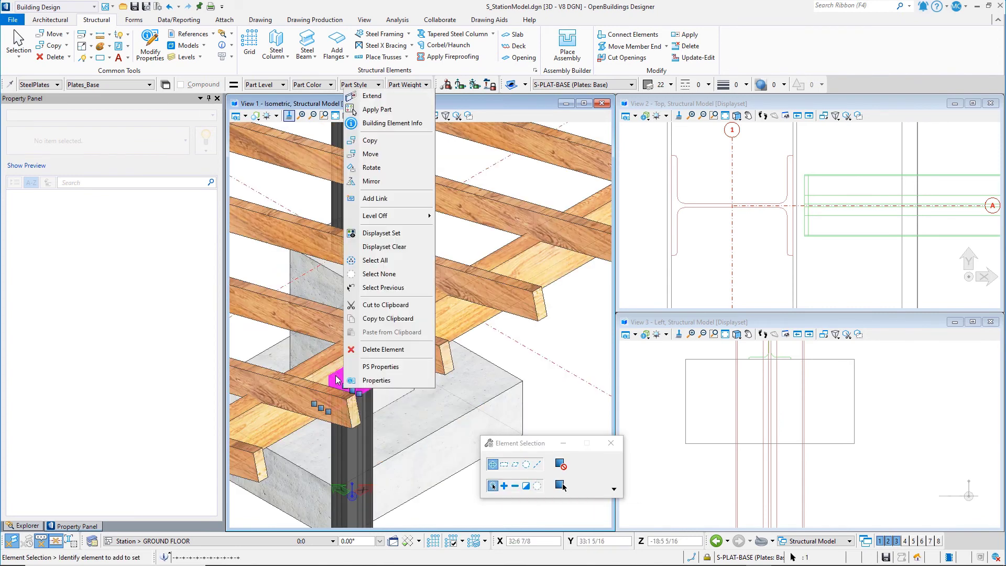
left_click(383, 145)
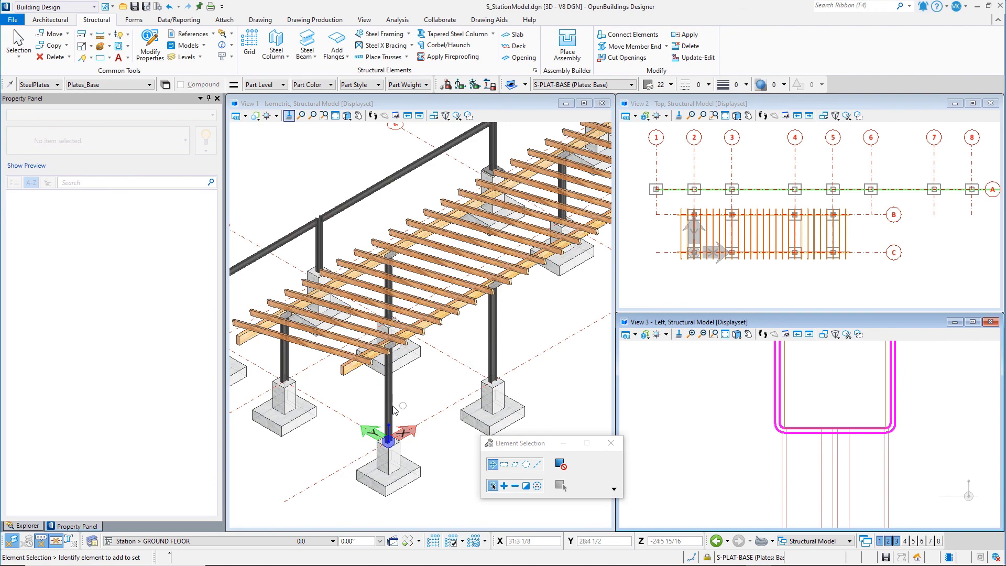
Zoom out in View 1 to frame the whole pergola of steel columns, concrete piers and timber joists
scroll(379, 411, "down", 3)
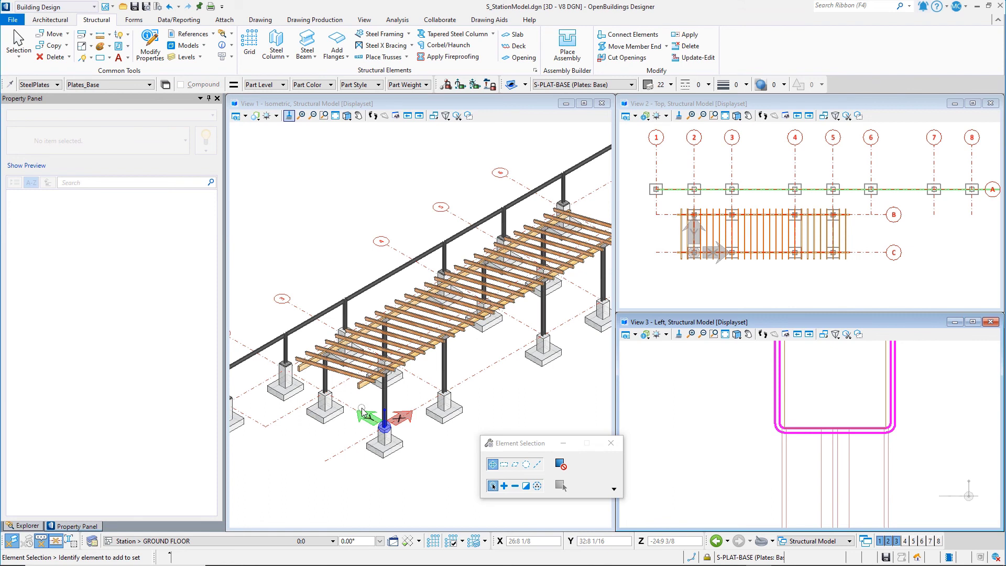